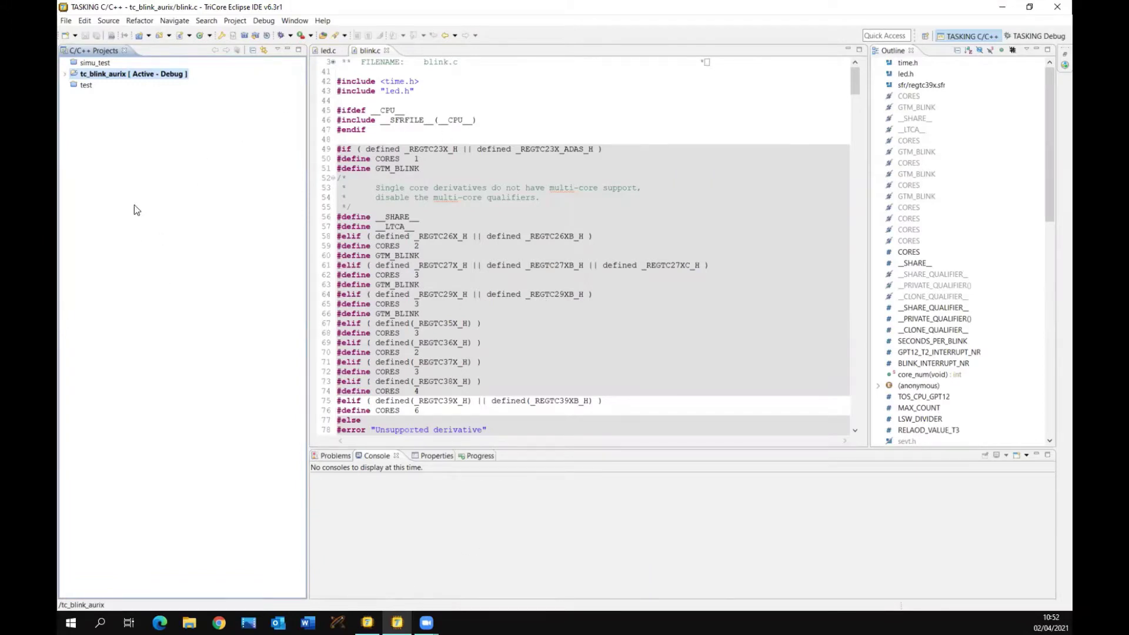
- Expand the tc_blink_aurix project to view its source and configuration files
left_click(66, 75)
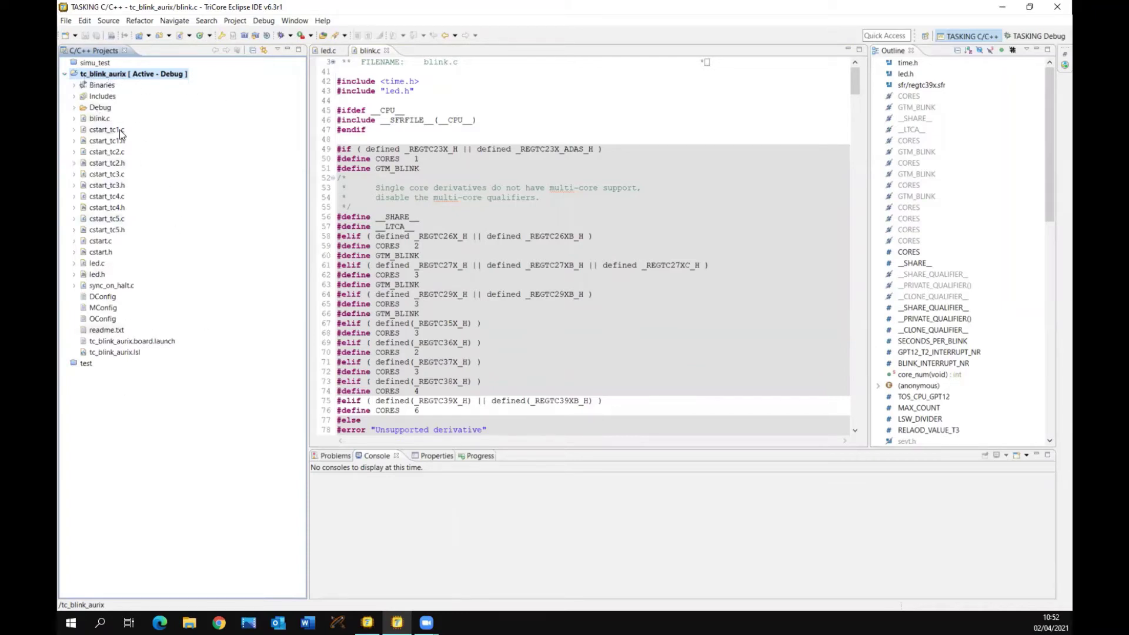
left_click(282, 37)
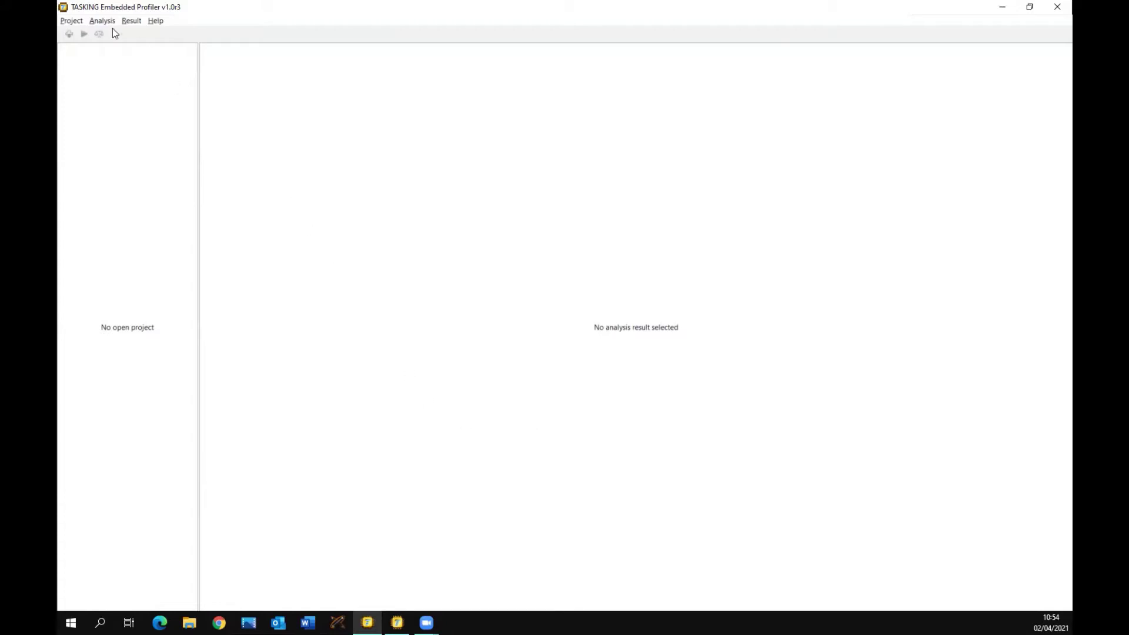
- In TASKING Embedded Profiler, create the project blink_test with executable tc_blink_aurix\Debug\tc_blink_aurix.elf and processor TC39xED
left_click(73, 22)
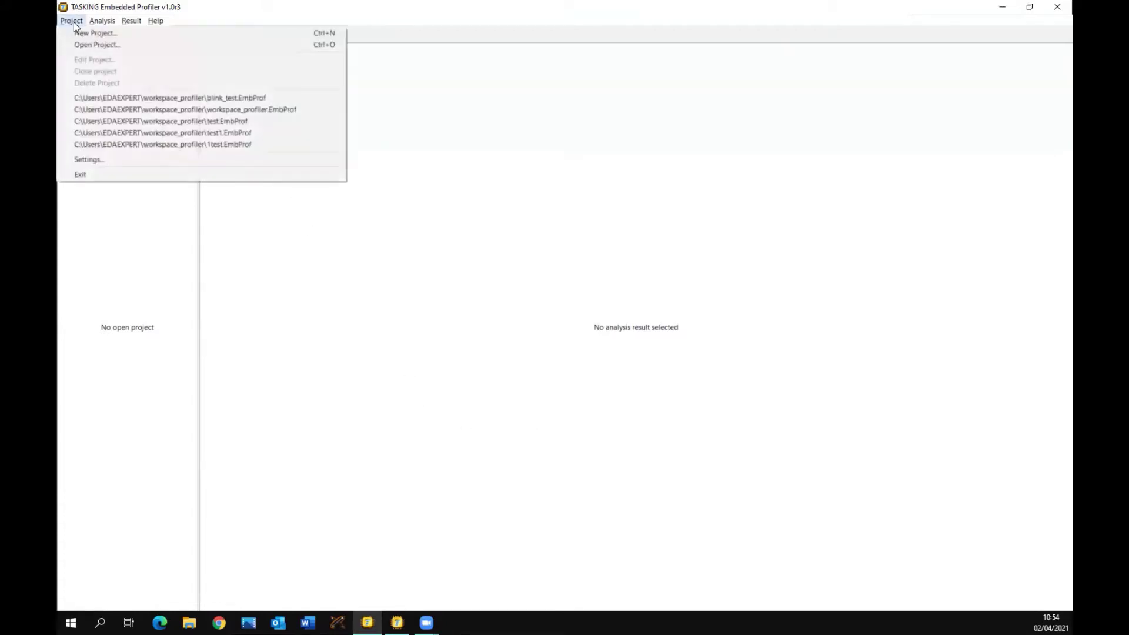
left_click(77, 33)
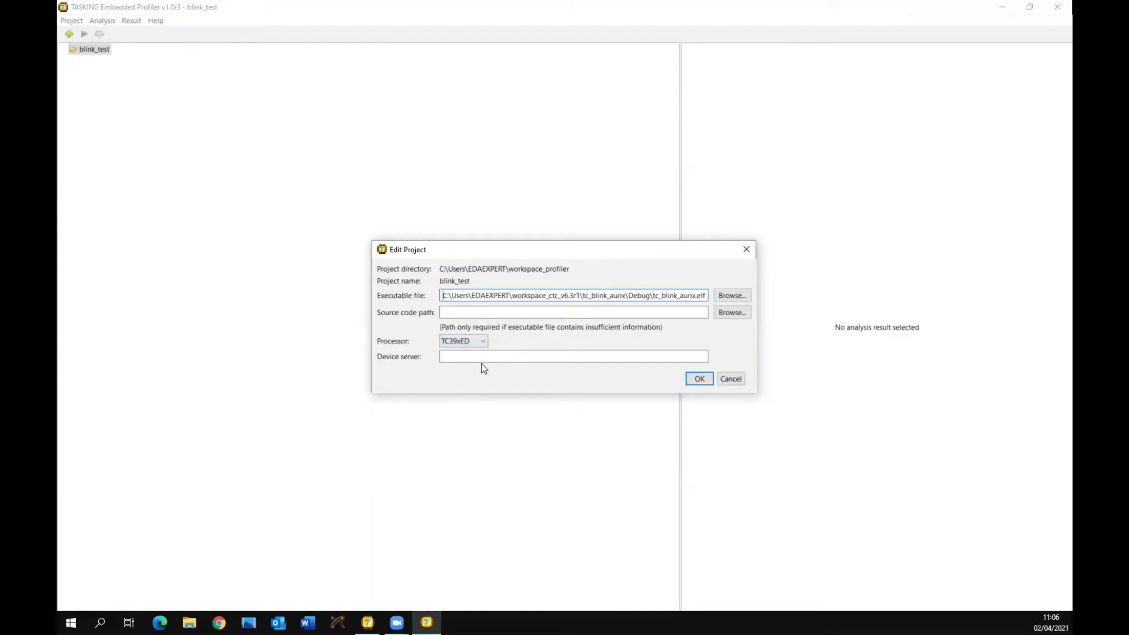
left_click(702, 377)
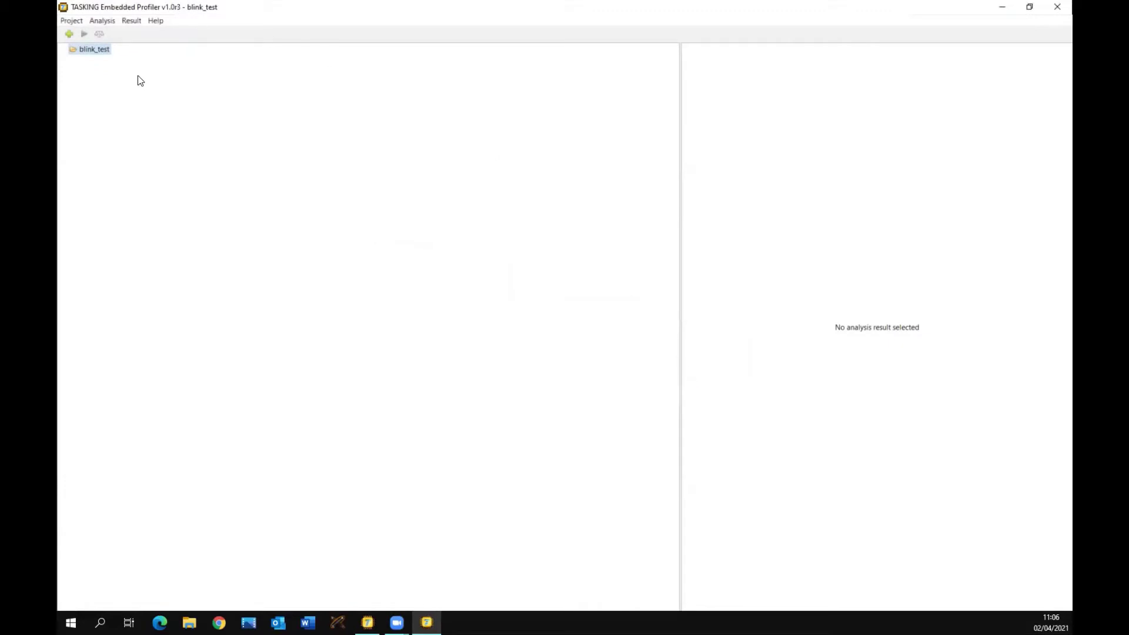
- Add a Performance Analysis covering the whole application to blink_test, named PerfAnalysis-1
left_click(68, 34)
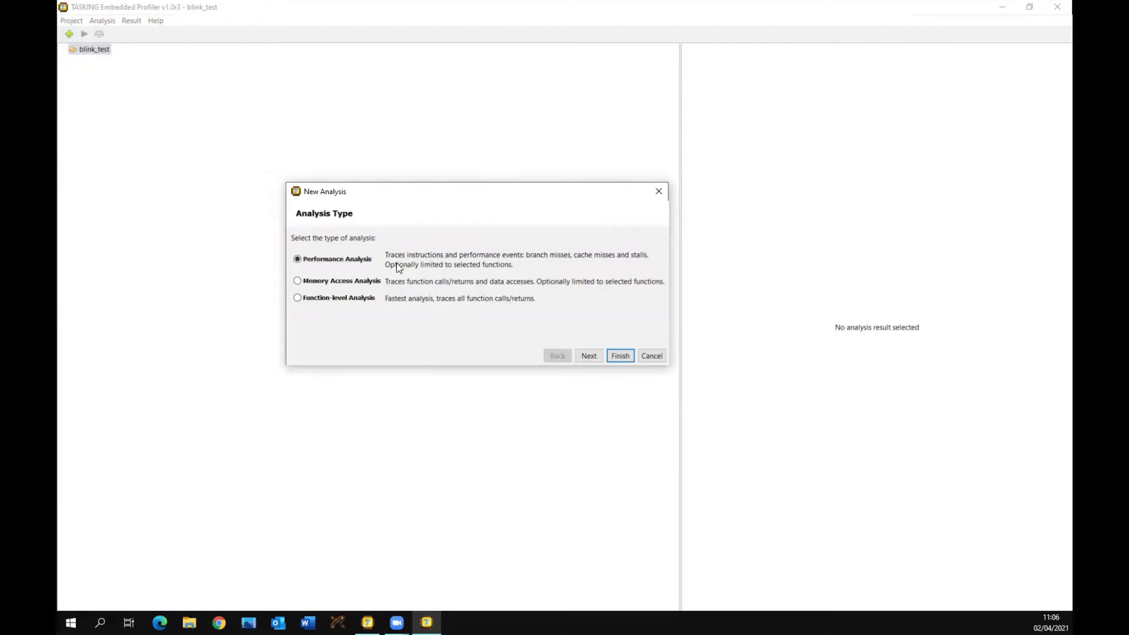
left_click(319, 299)
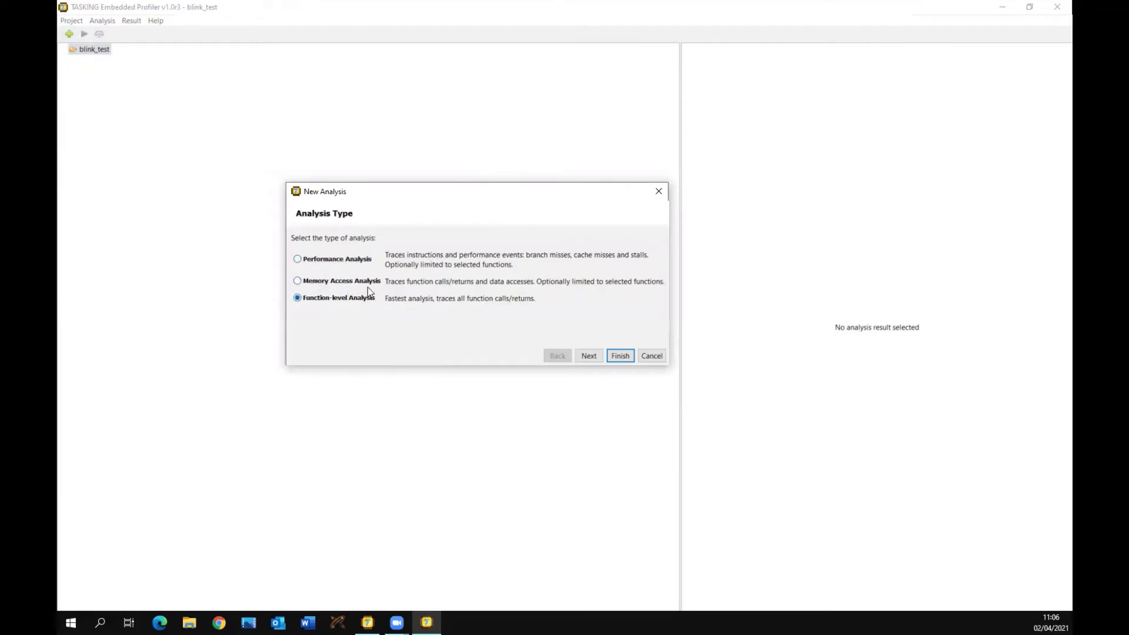
left_click(323, 260)
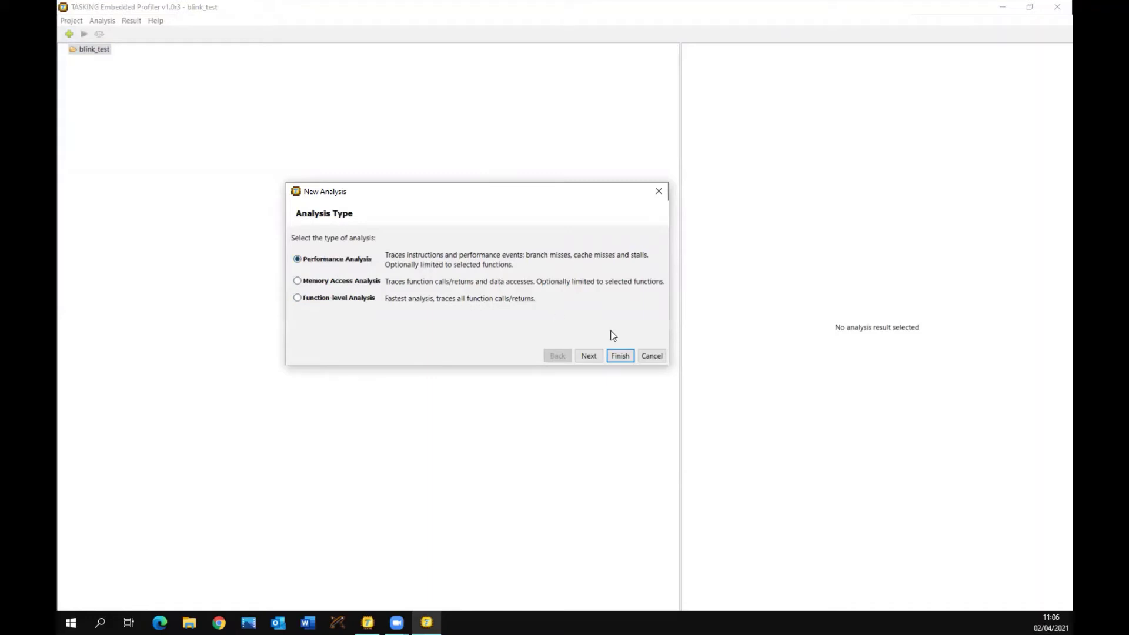
left_click(589, 356)
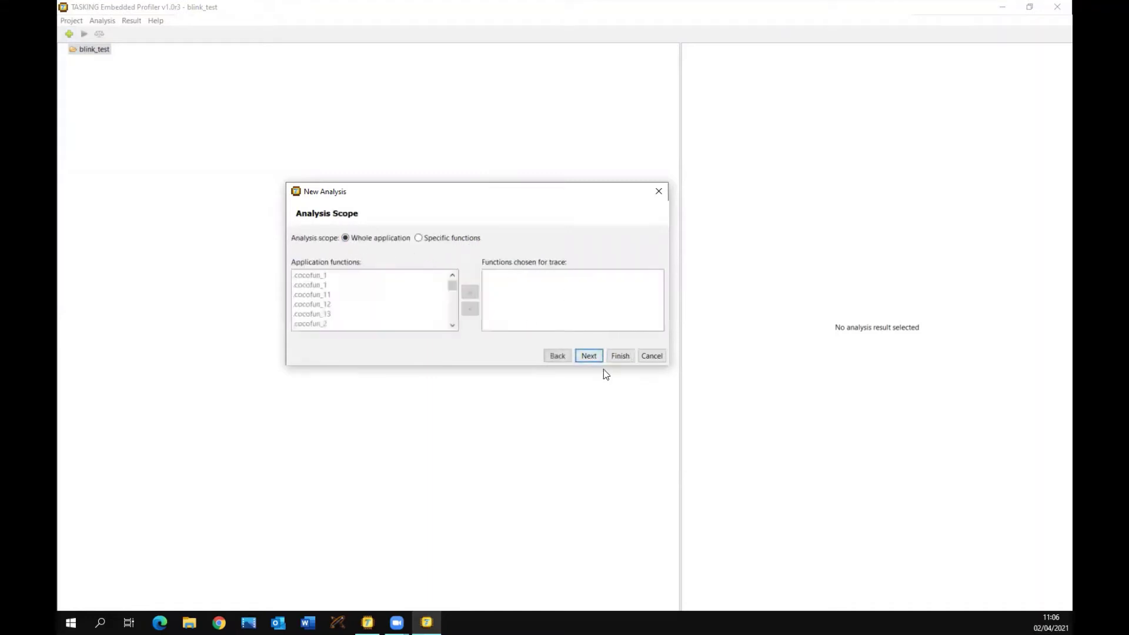
left_click(590, 359)
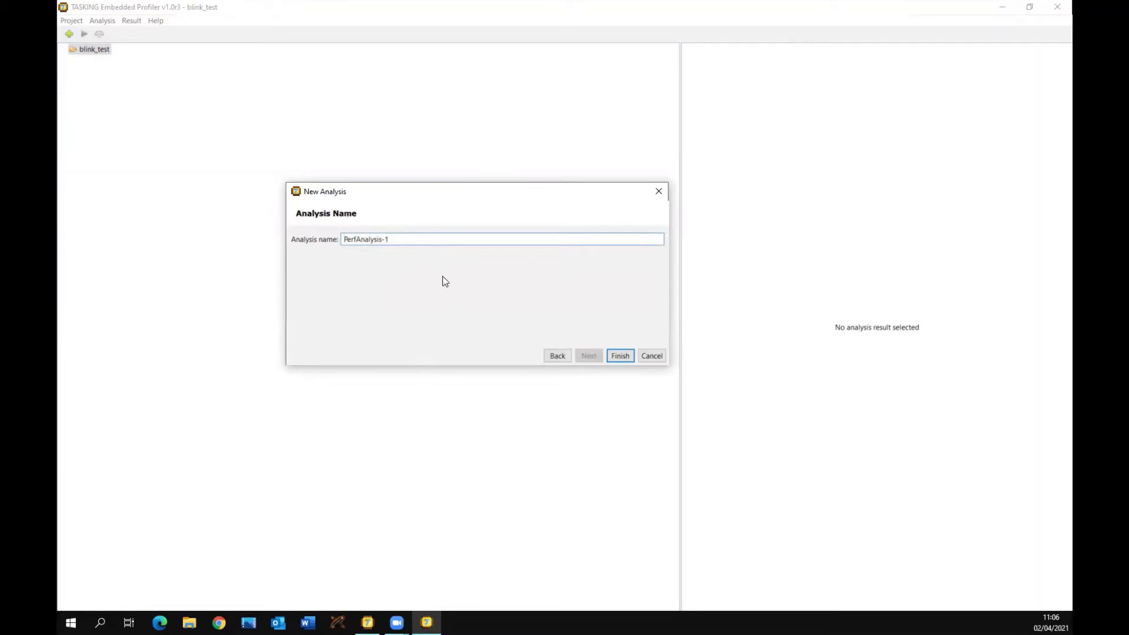
left_click(624, 359)
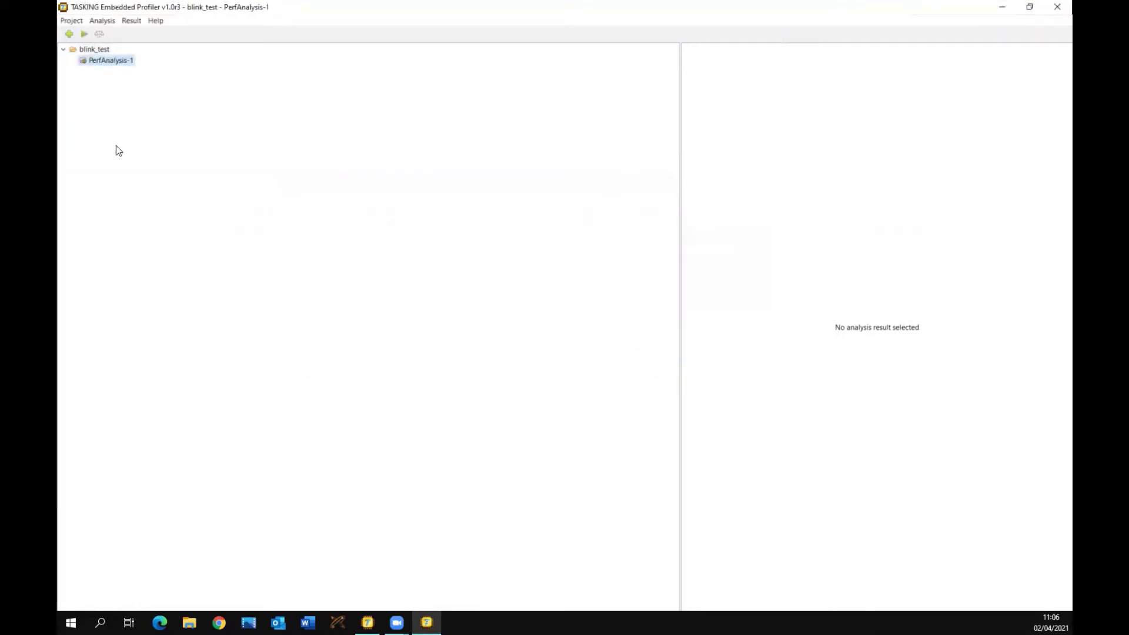
- Add a Memory Access Analysis named MemAnalysis-1 to the project, keeping the default analysis scope
left_click(70, 35)
left_click(429, 325)
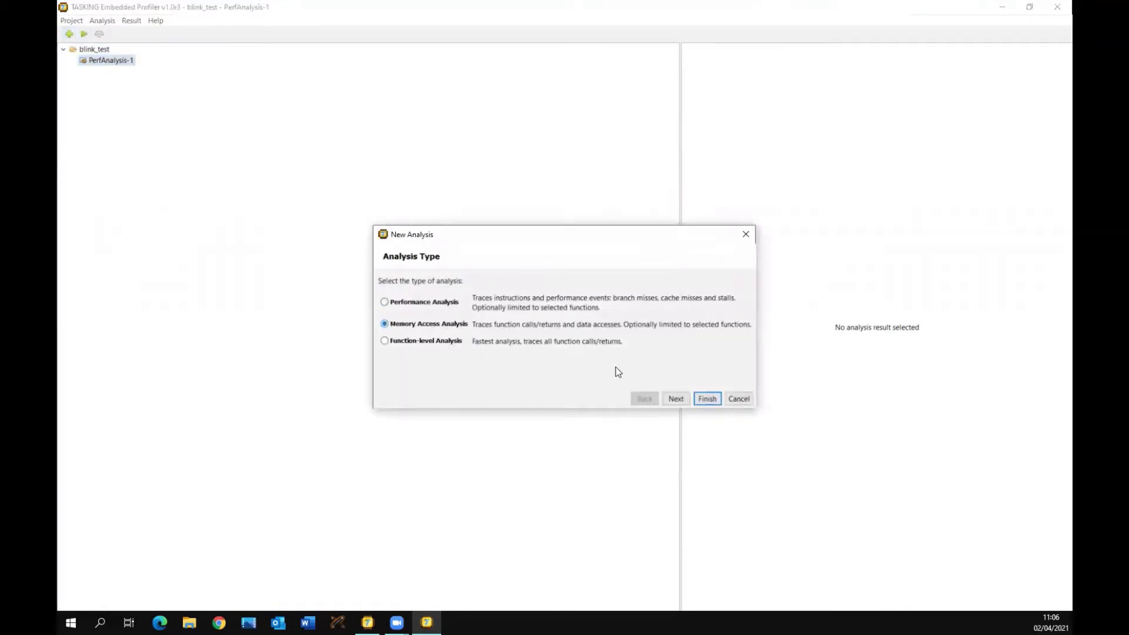
left_click(675, 398)
left_click(670, 398)
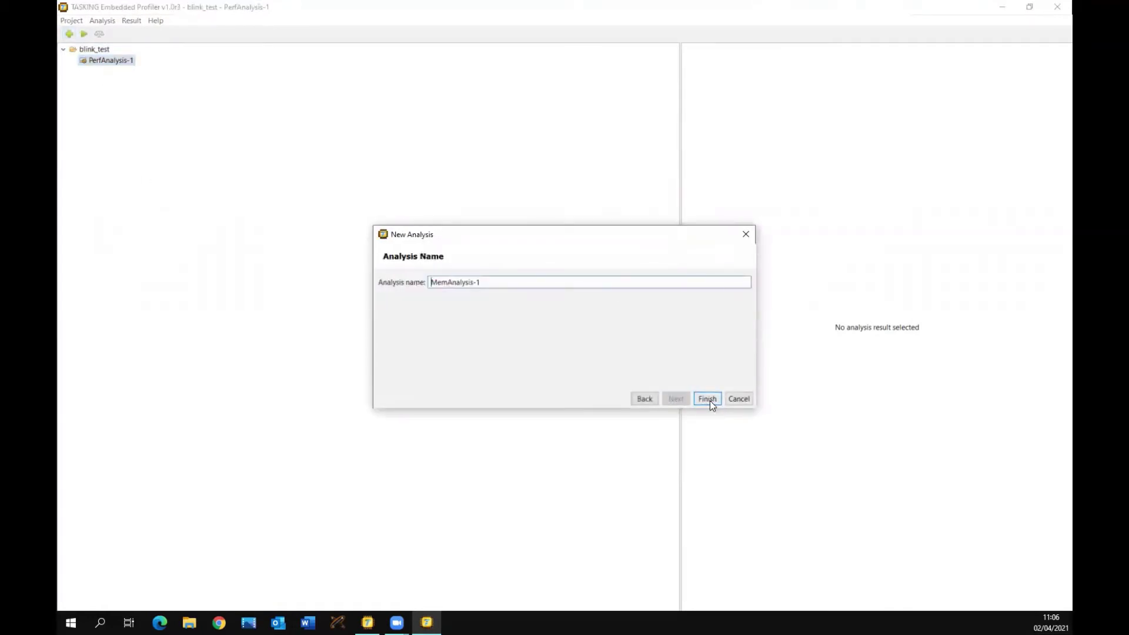
left_click(708, 399)
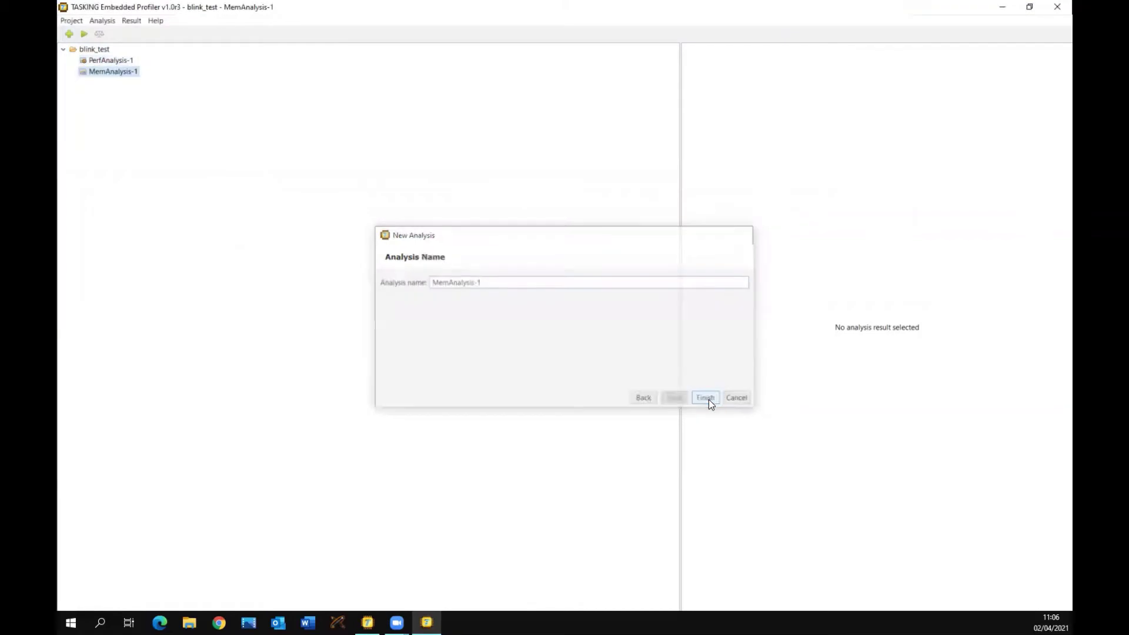
- Add a Function-level Analysis to the blink_test project with the default name
left_click(70, 34)
left_click(411, 344)
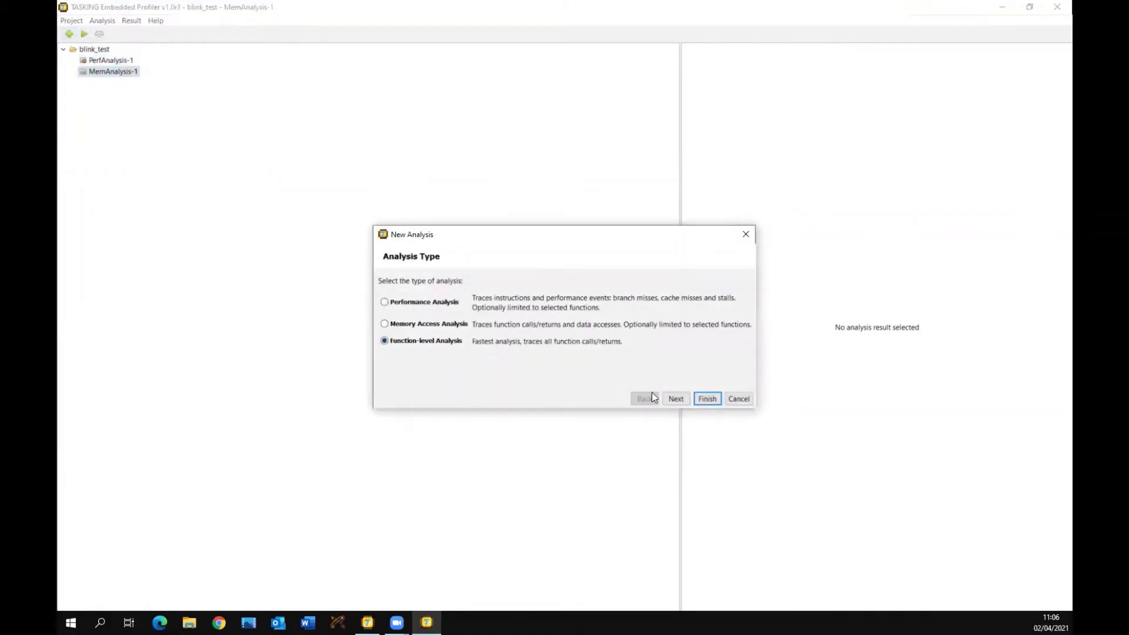
left_click(708, 398)
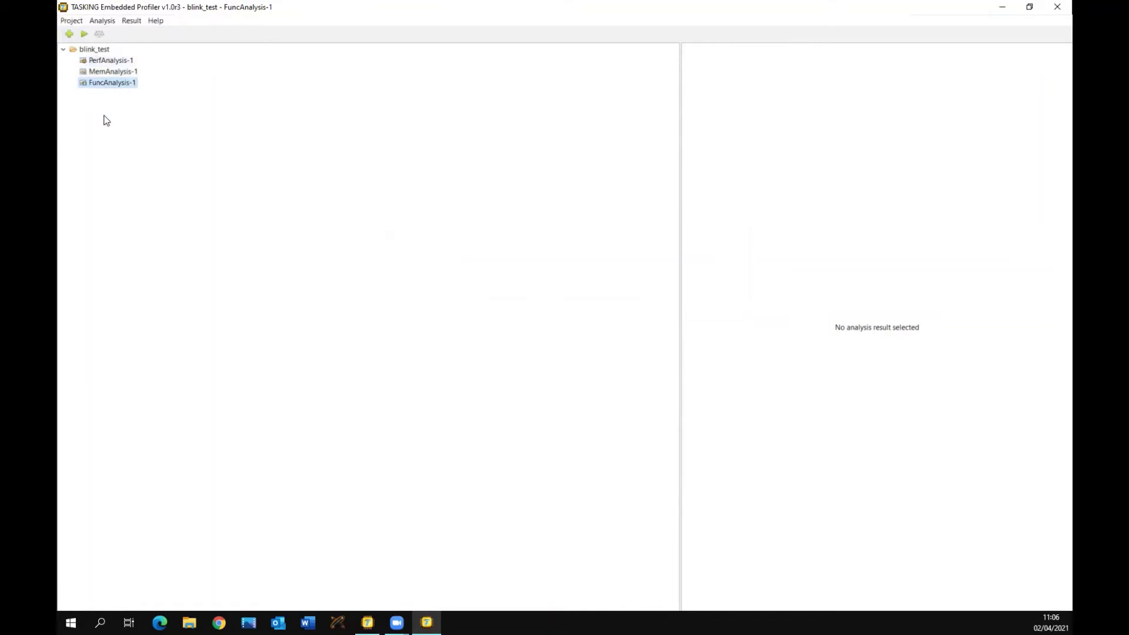
- Run PerfAnalysis-1 as Result-1 in one shot mode with device reset on Core 0, and widen the result view
left_click(118, 62)
left_click(85, 35)
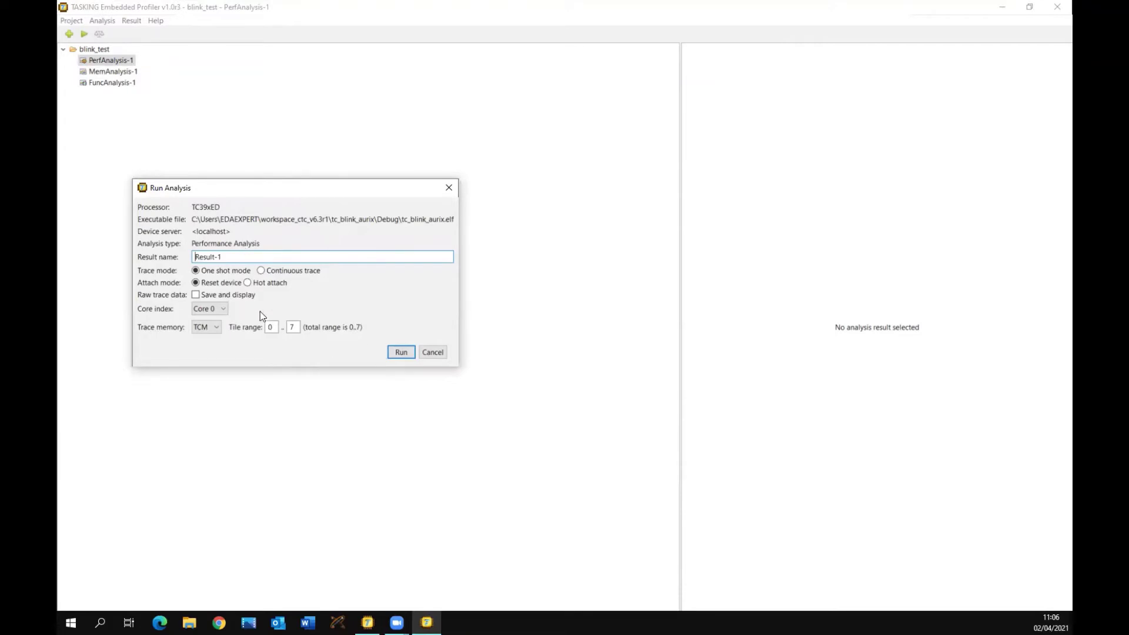
left_click(402, 354)
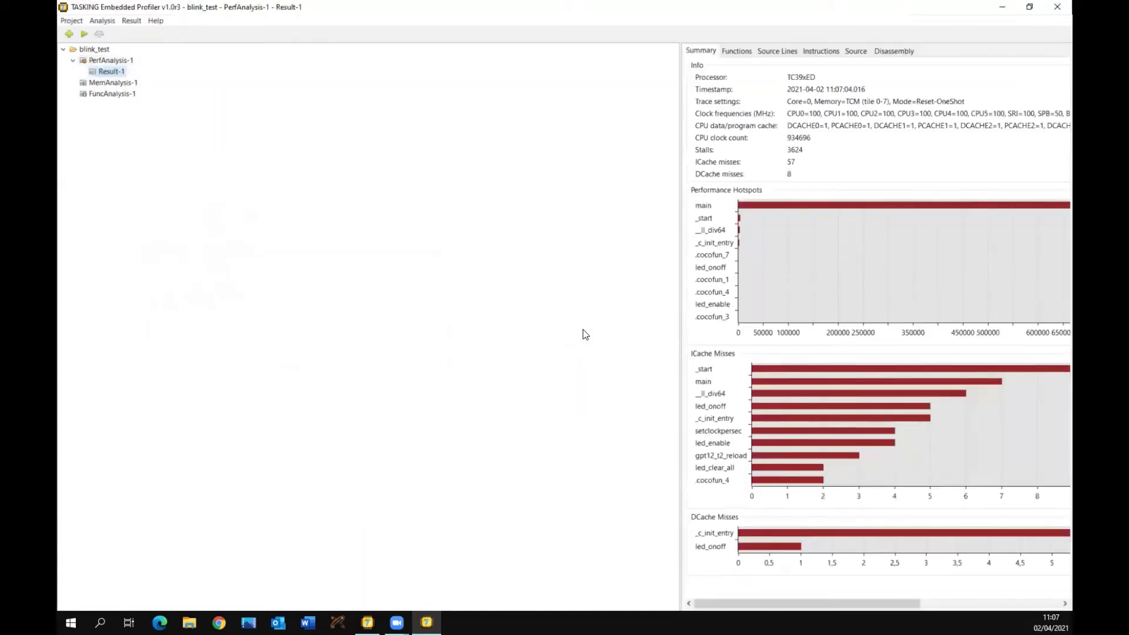
left_click_drag(680, 242, 171, 242)
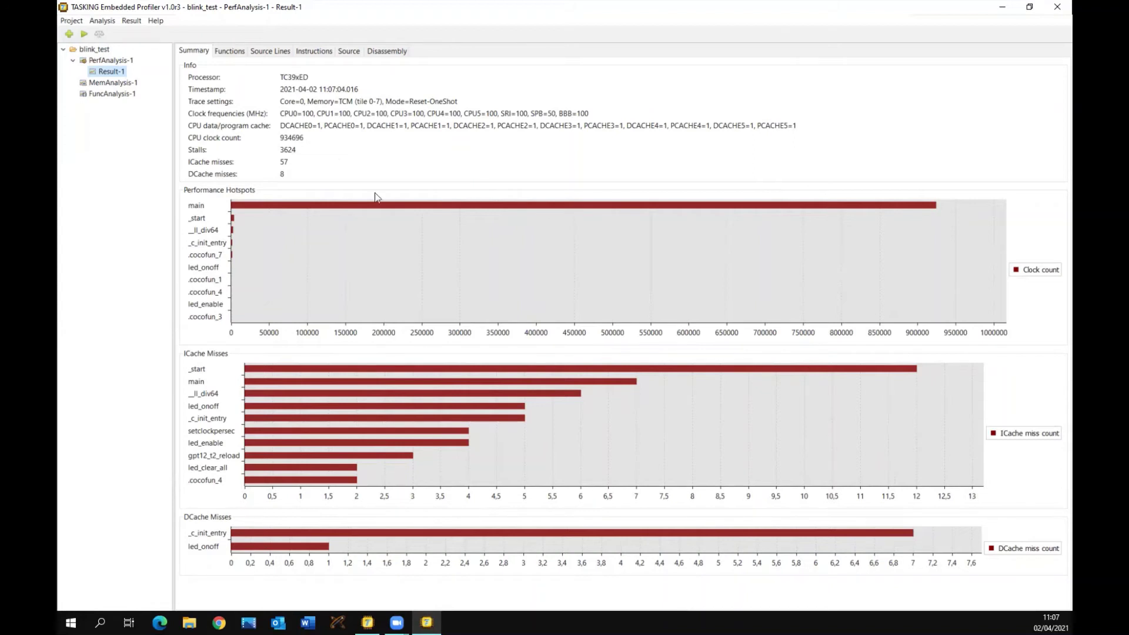
- Run MemAnalysis-1 with the default one shot and reset device settings, and look over its result summary
left_click(114, 81)
left_click(84, 34)
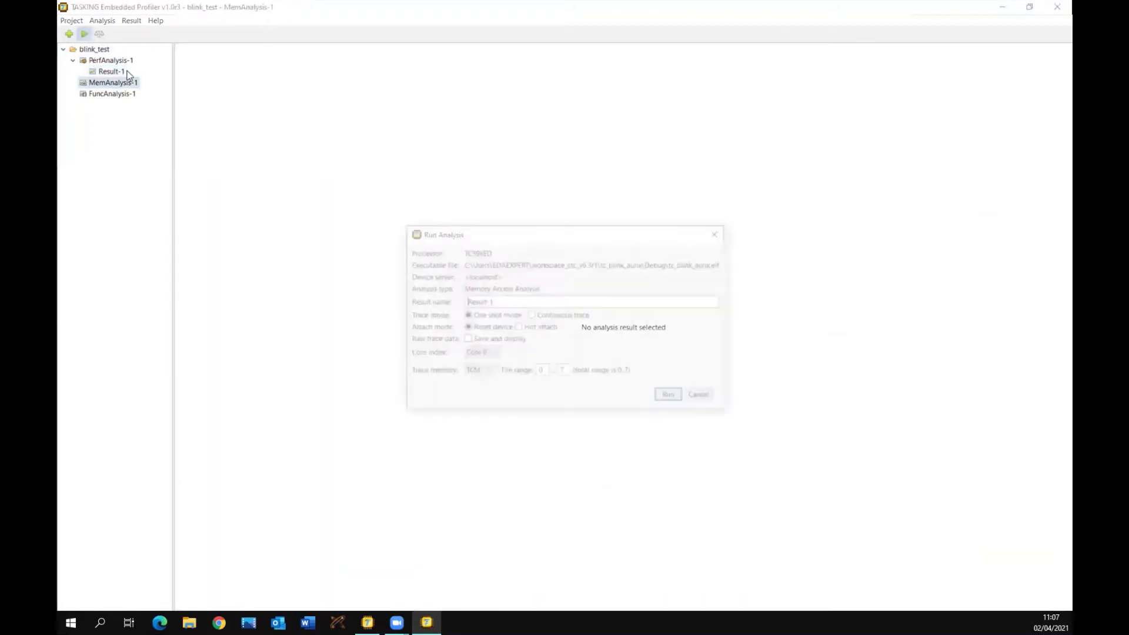
left_click(671, 399)
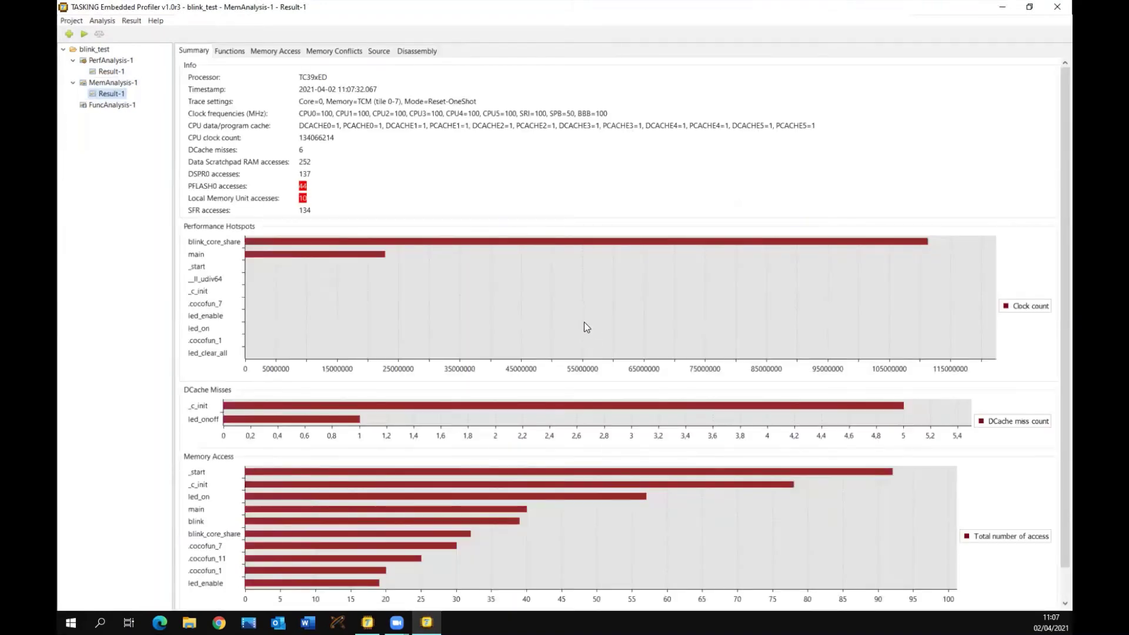
scroll(489, 239, "down", 1)
scroll(353, 206, "up", 1)
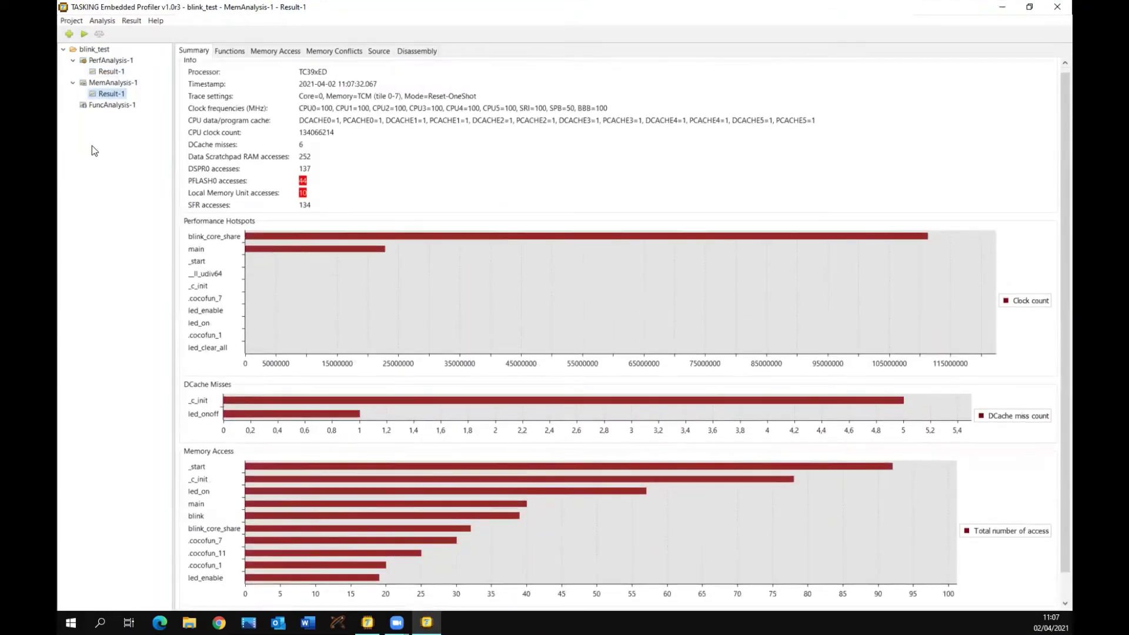
- Run FuncAnalysis-1 as Result-1 in one shot mode with device reset on Core 0 and TCM trace memory
left_click(108, 105)
left_click(85, 33)
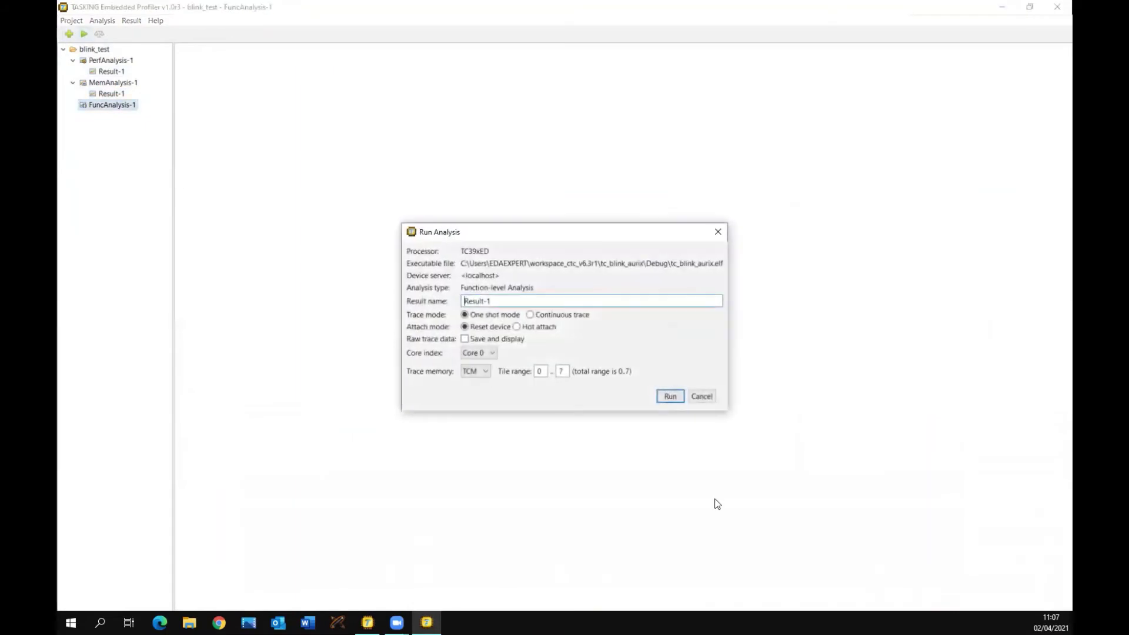
left_click(670, 396)
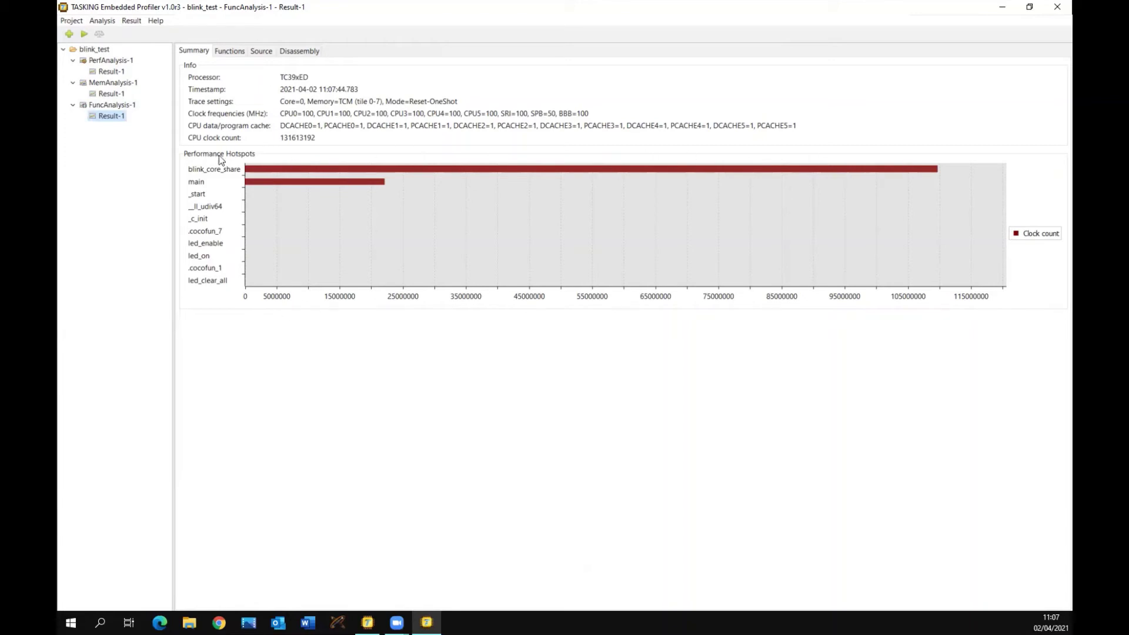
- Examine the function-level result's summary and its per-function clock statistics
left_click(229, 53)
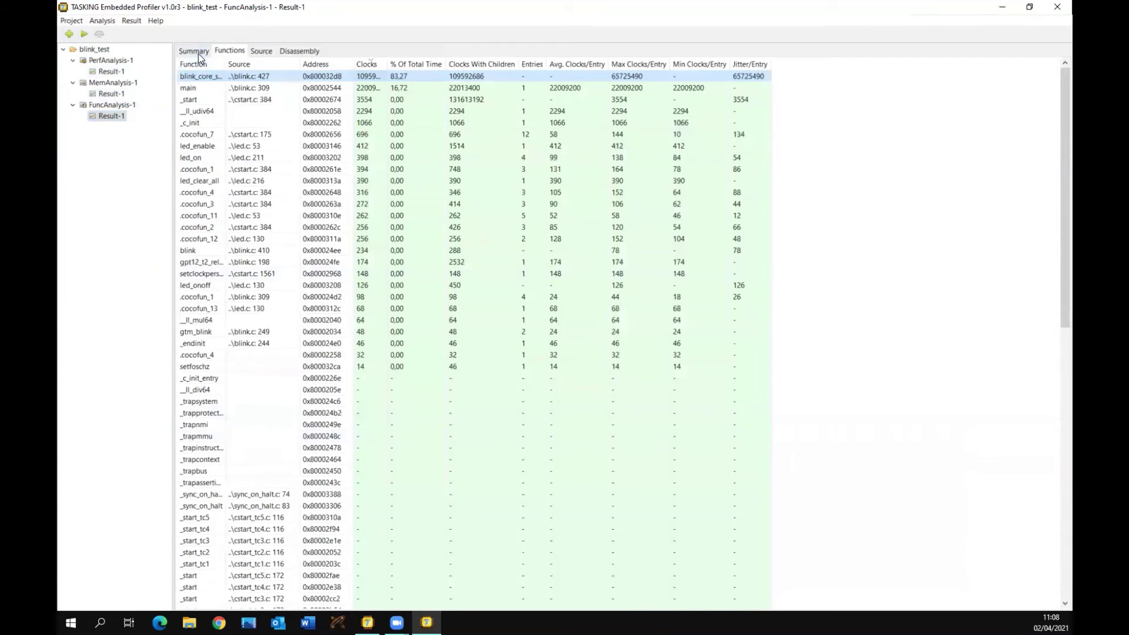
left_click(199, 52)
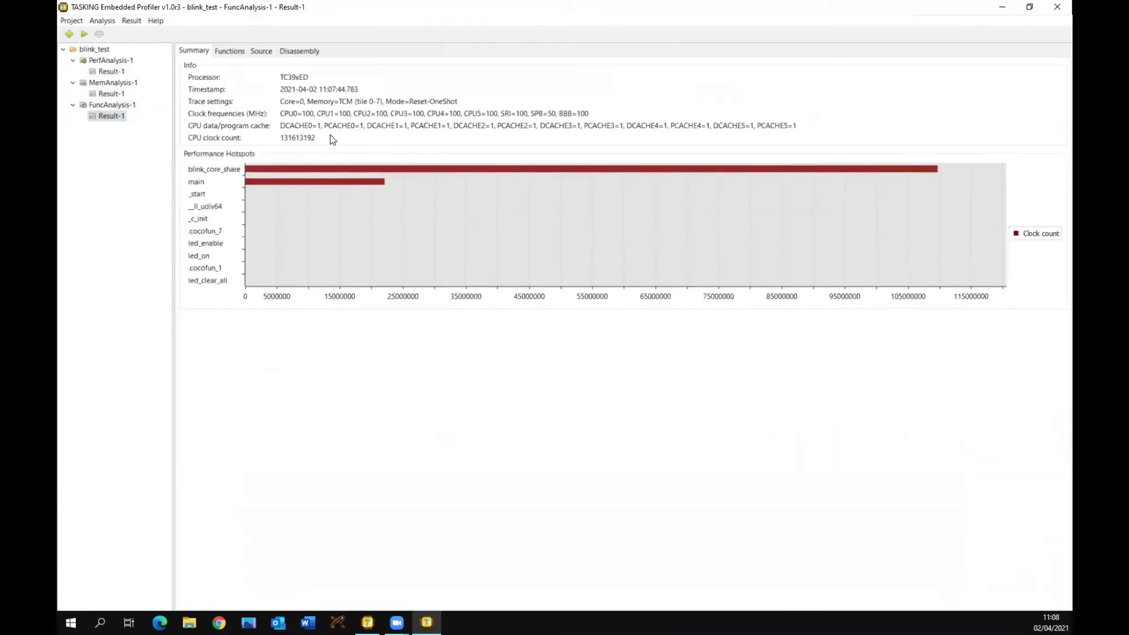
left_click(229, 52)
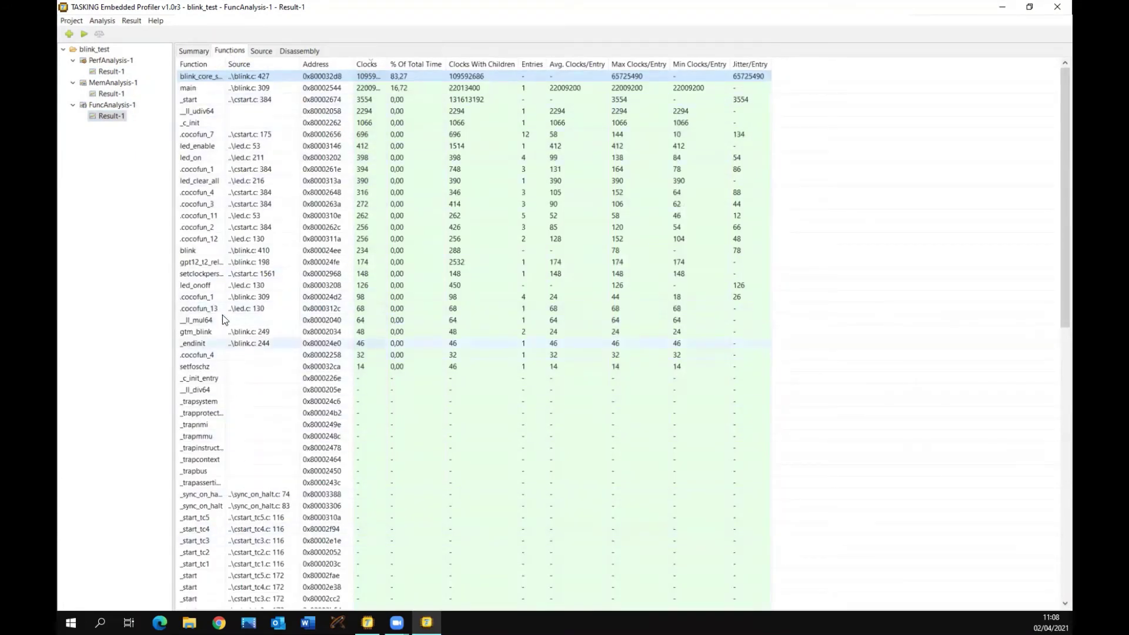
left_click(261, 52)
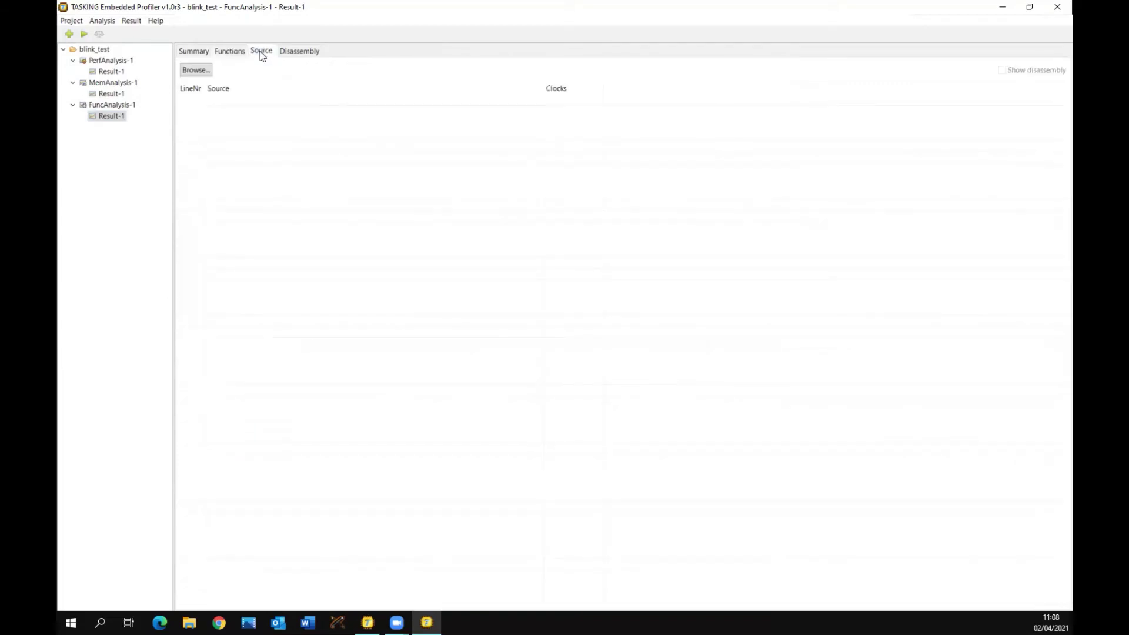
left_click(231, 52)
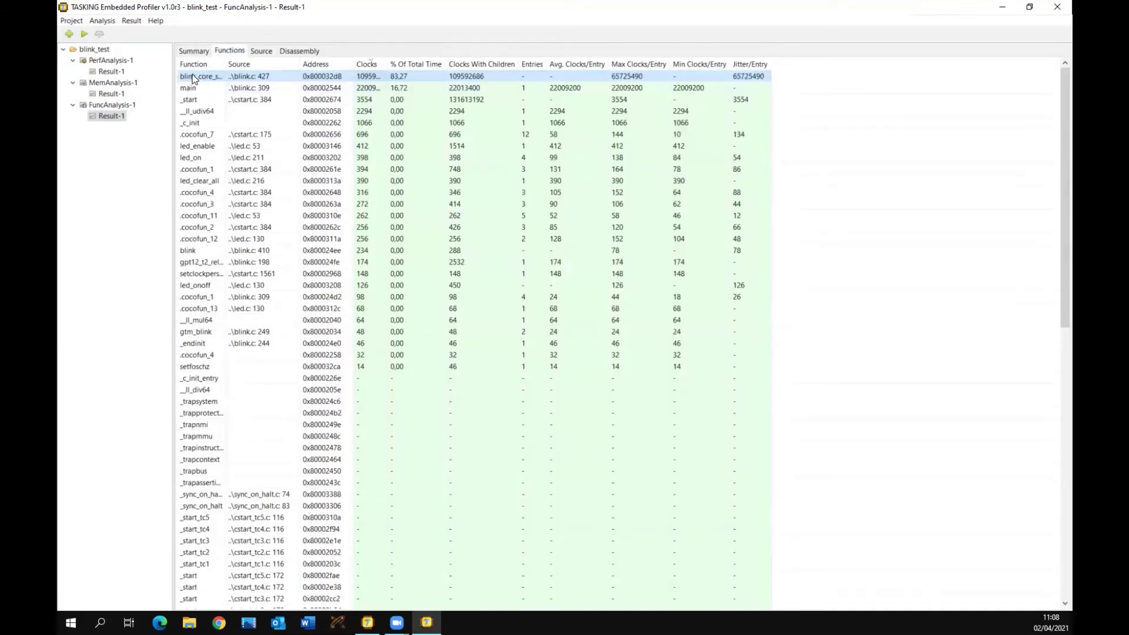
- Inspect the source line of the blink_core_share function in blink.c and the application's disassembly
double_click(194, 78)
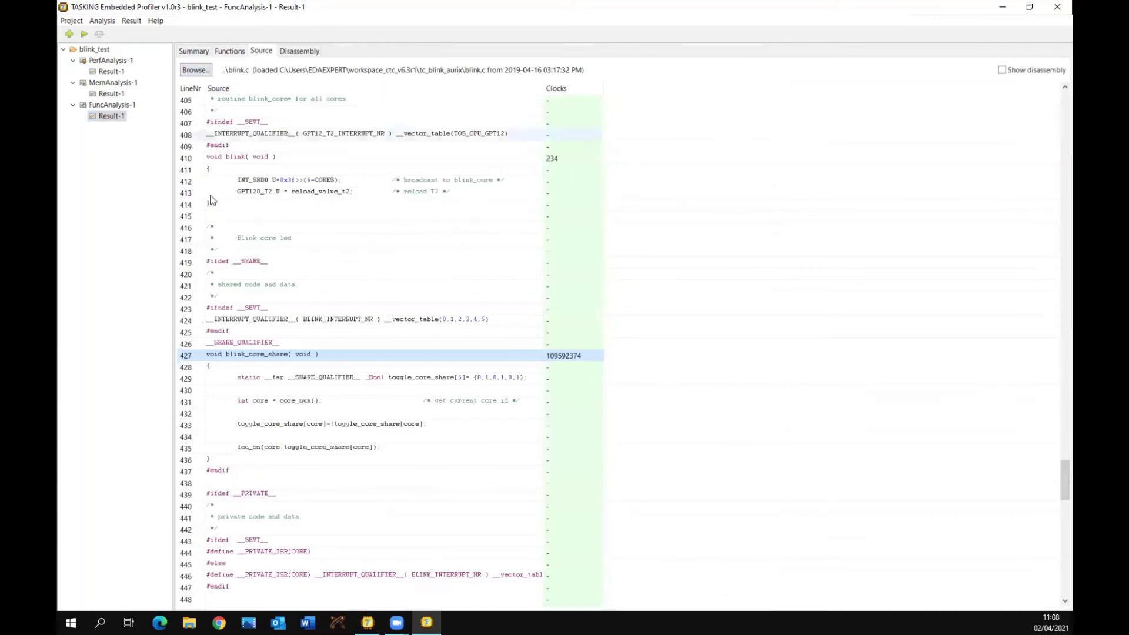
left_click(228, 51)
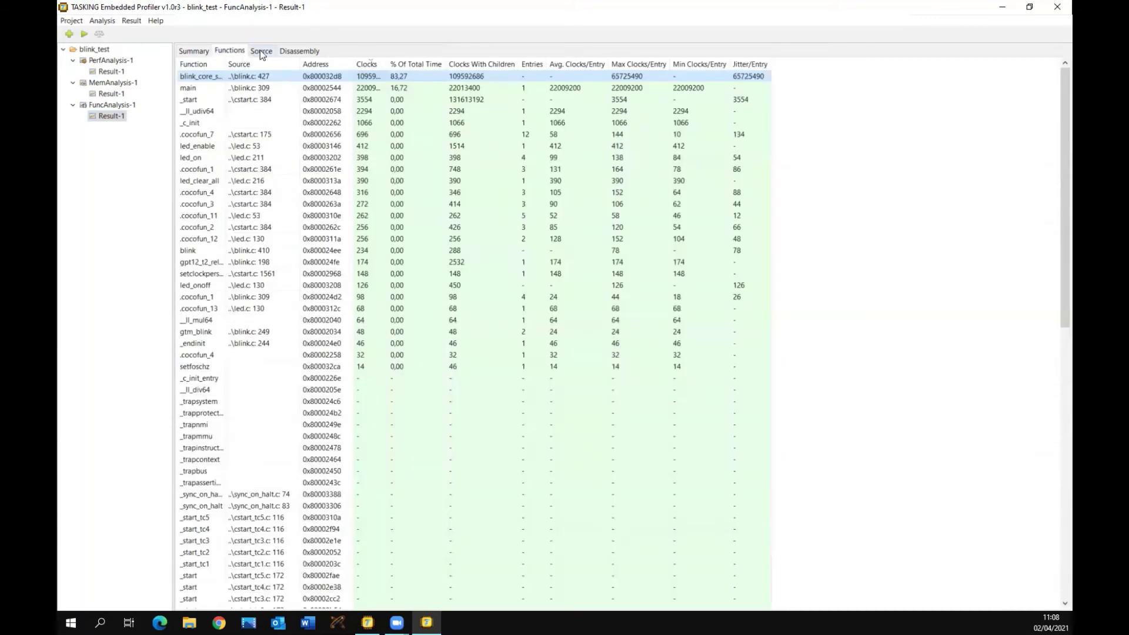
left_click(263, 52)
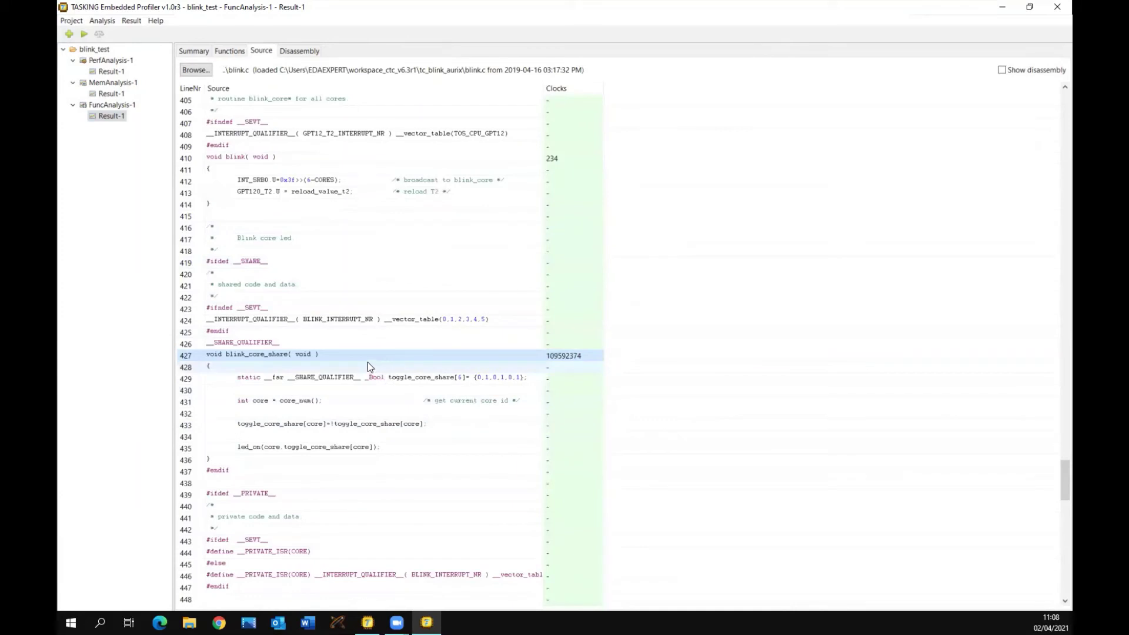
left_click(299, 52)
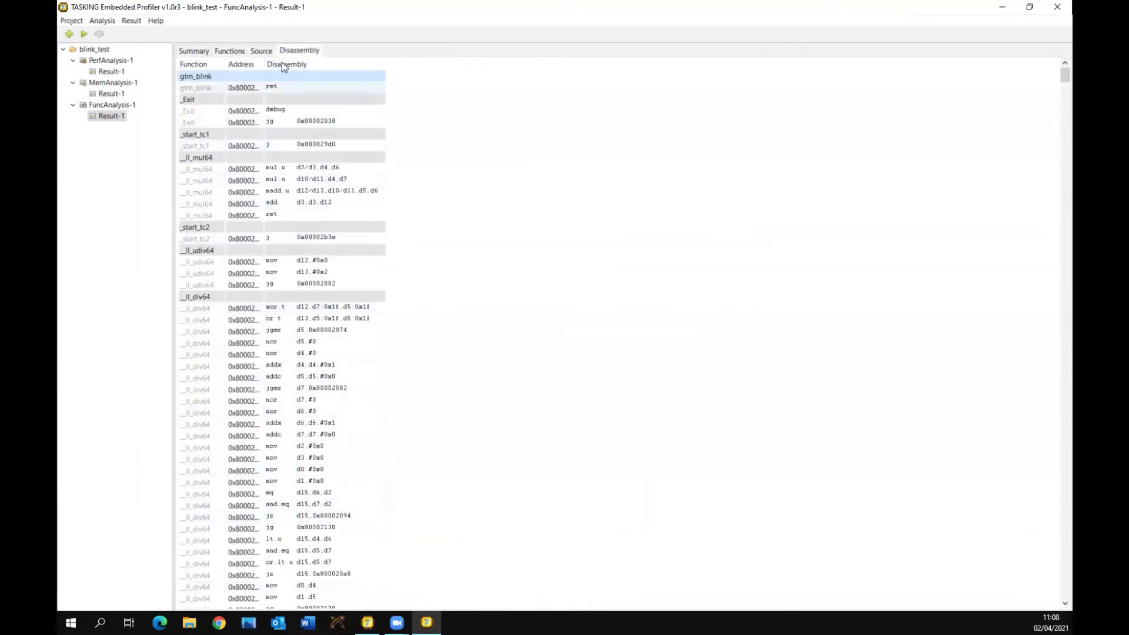
left_click(262, 52)
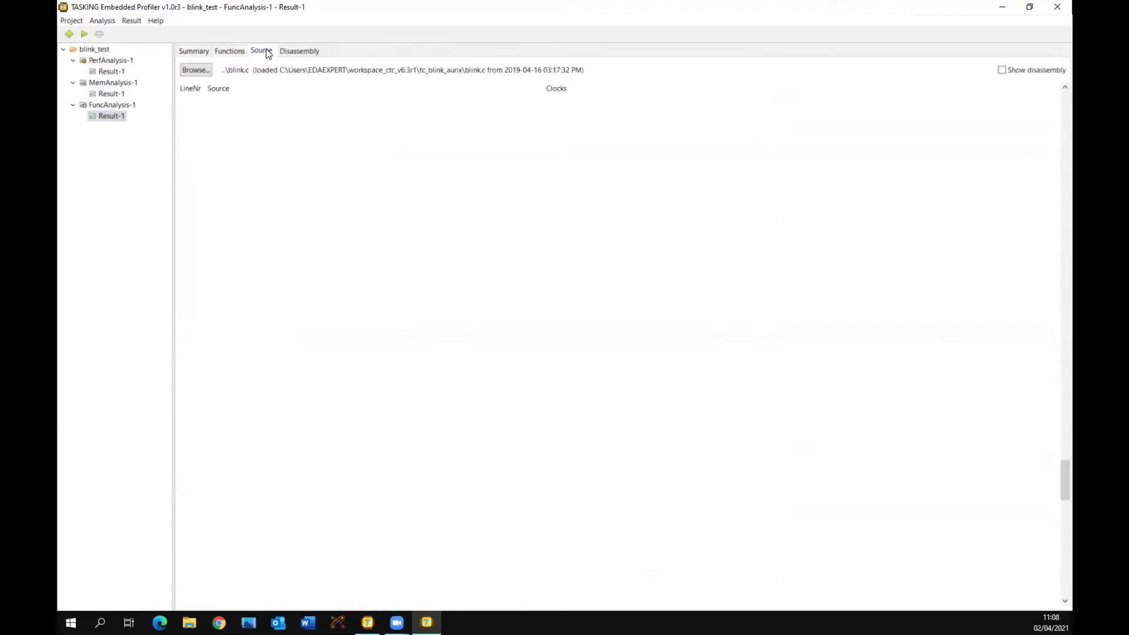
- Examine the summary of MemAnalysis-1's Result-1 and the source line of its blink_core_share function
left_click(113, 84)
left_click(112, 93)
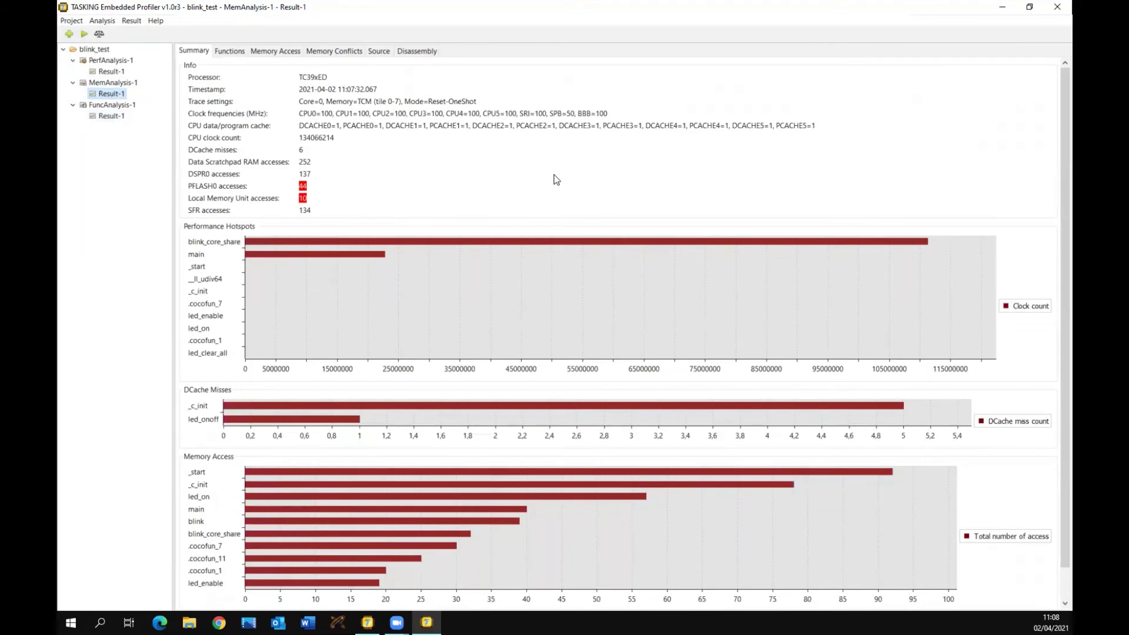
scroll(823, 365, "down", 1)
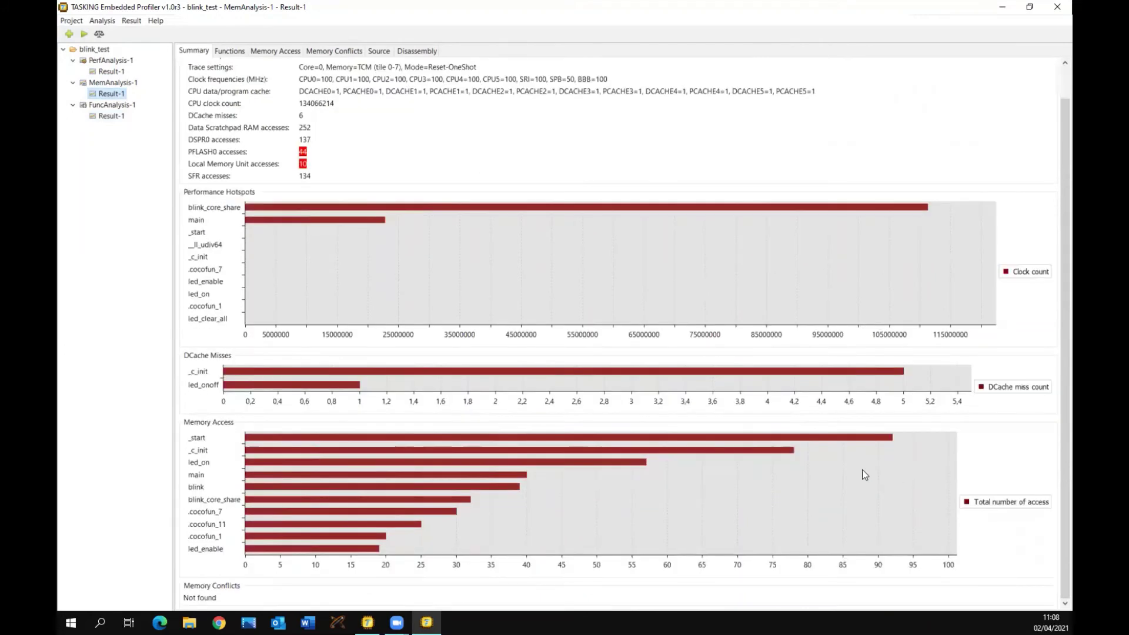
scroll(797, 330, "up", 1)
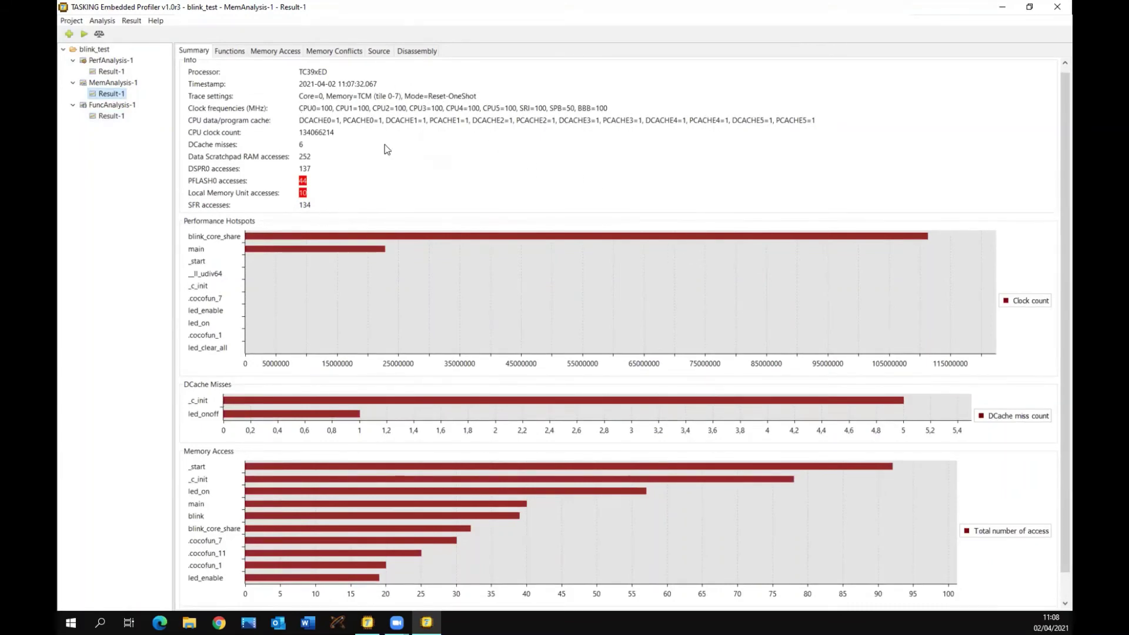
left_click(229, 51)
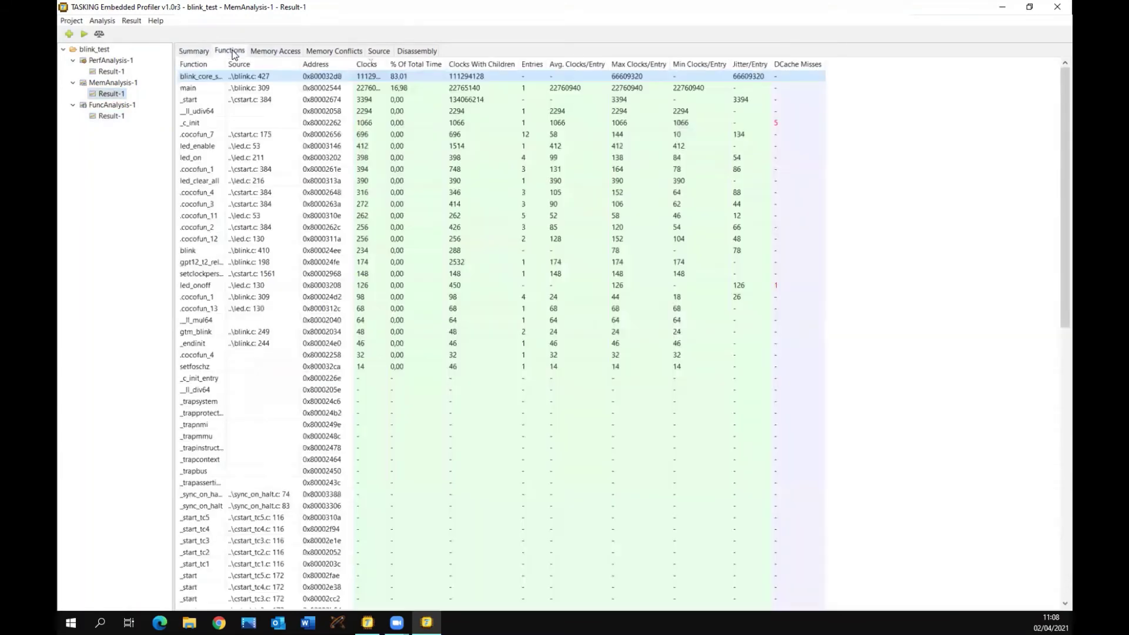
double_click(196, 76)
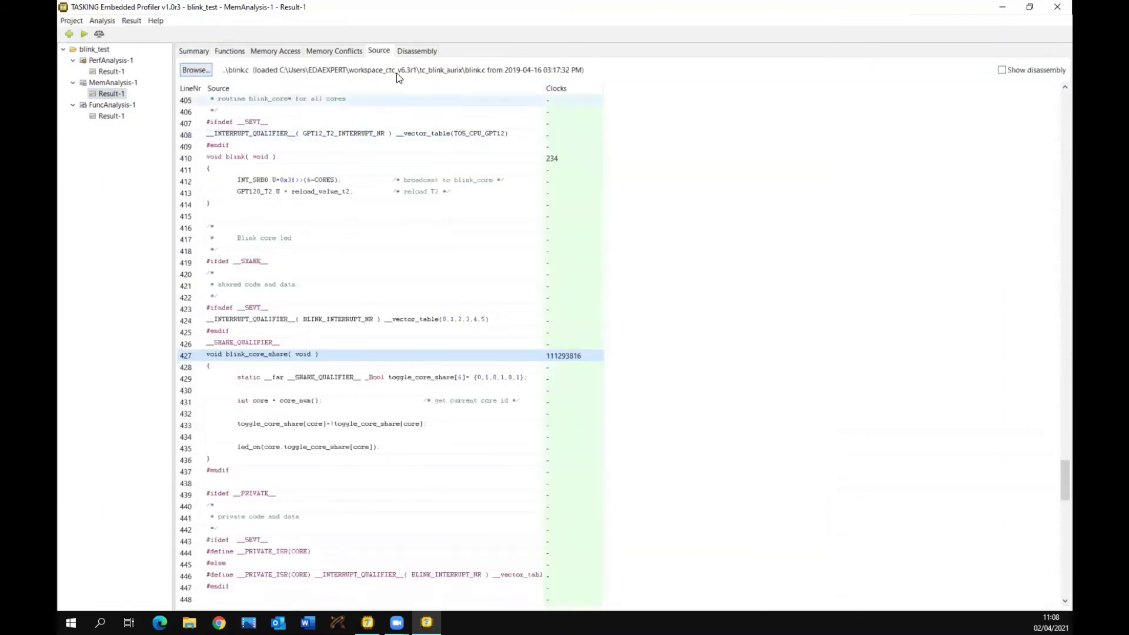
- Review the memory accesses, memory conflicts and disassembly recorded in the MemAnalysis-1 result
left_click(274, 51)
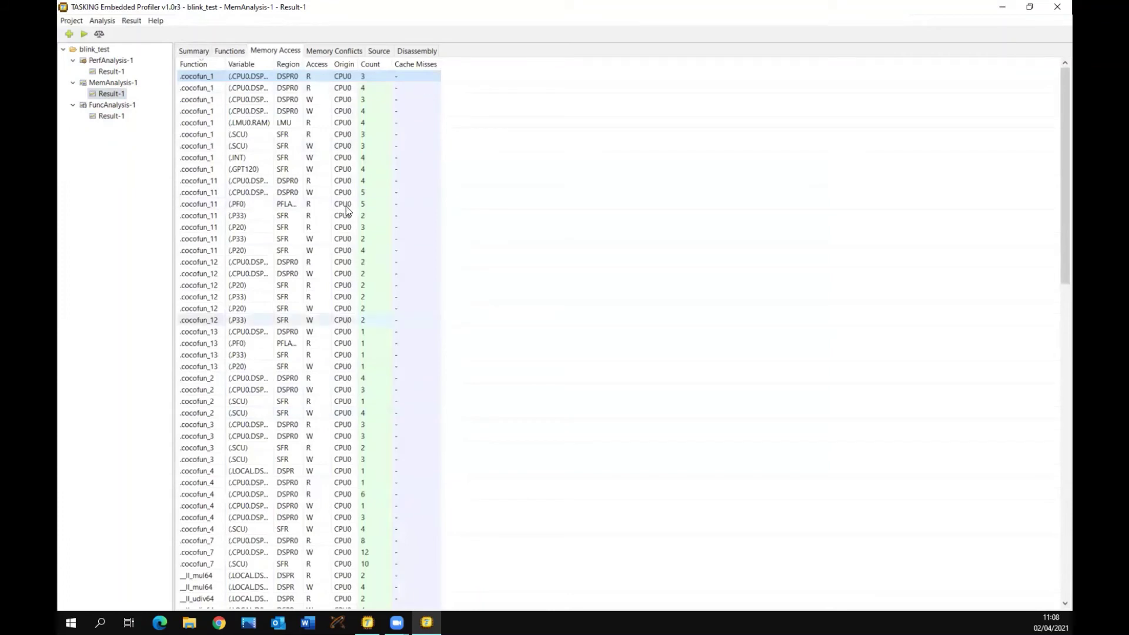
left_click(326, 53)
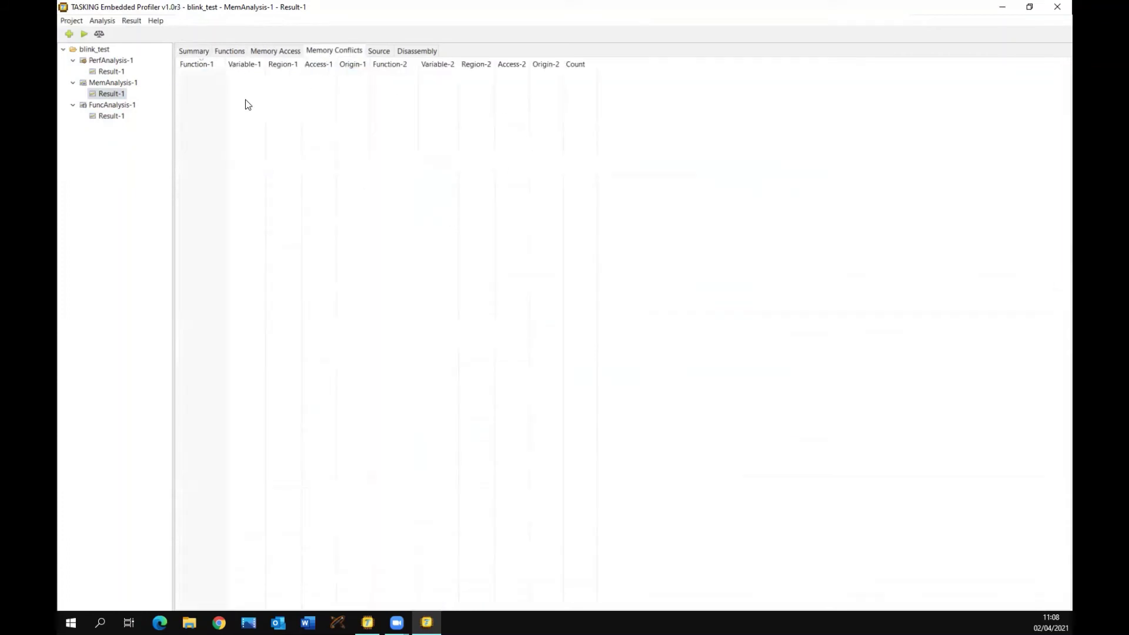
left_click(414, 51)
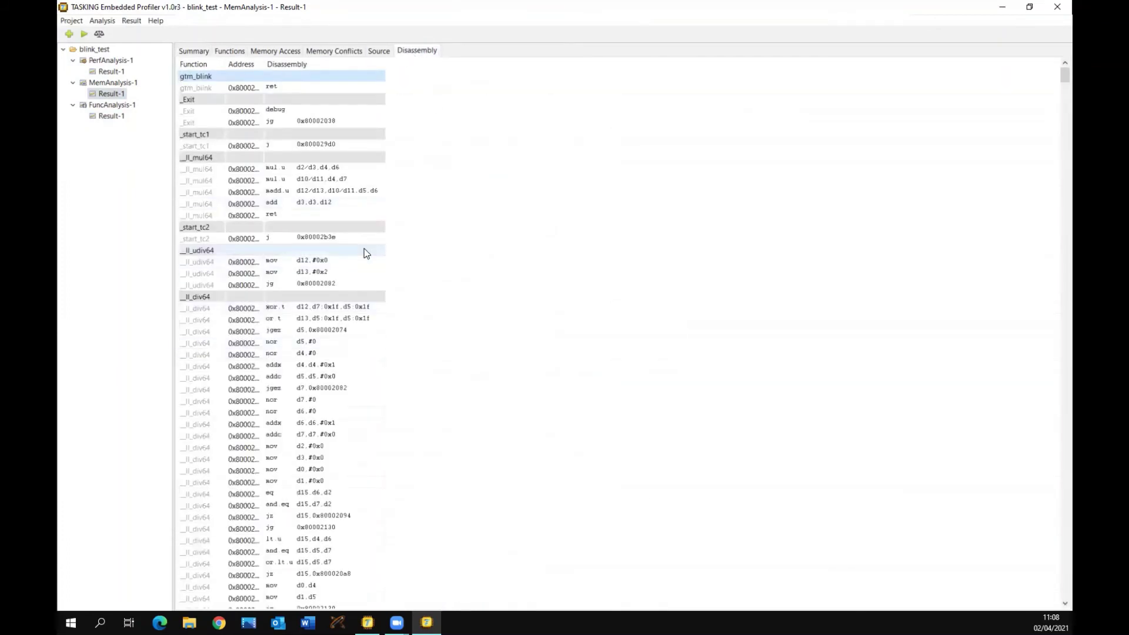
- Examine the summary of PerfAnalysis-1's Result-1 and the source line of its main function in blink.c
left_click(115, 72)
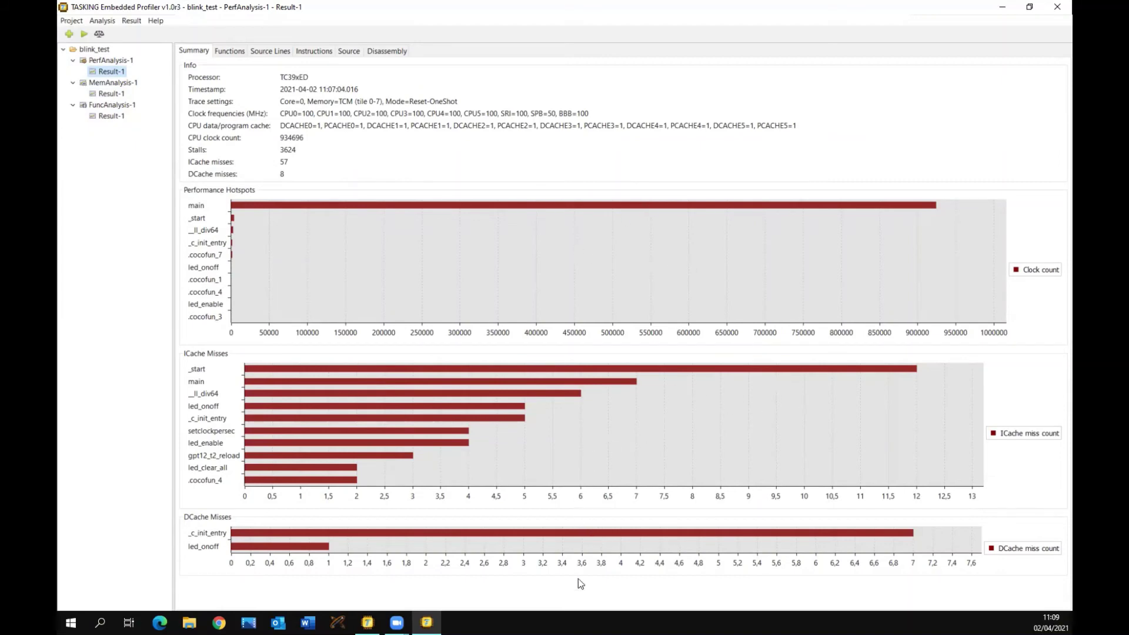
left_click(236, 52)
double_click(197, 75)
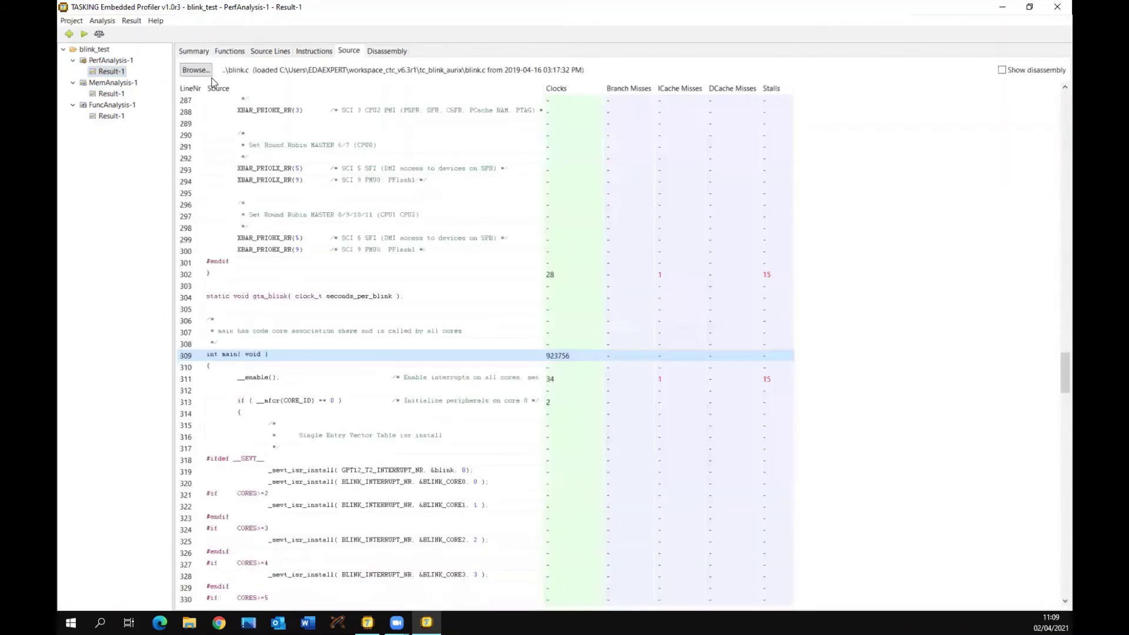
- Review the performance result's clocks, cache misses and stalls per source line, per instruction and in the disassembly
left_click(278, 53)
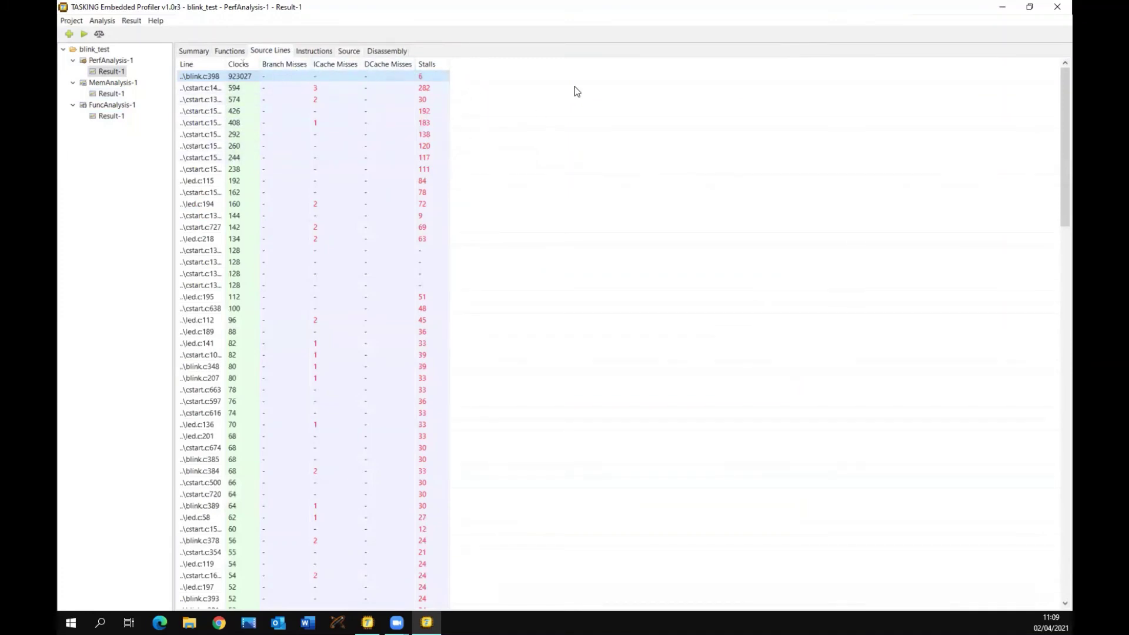
left_click(302, 52)
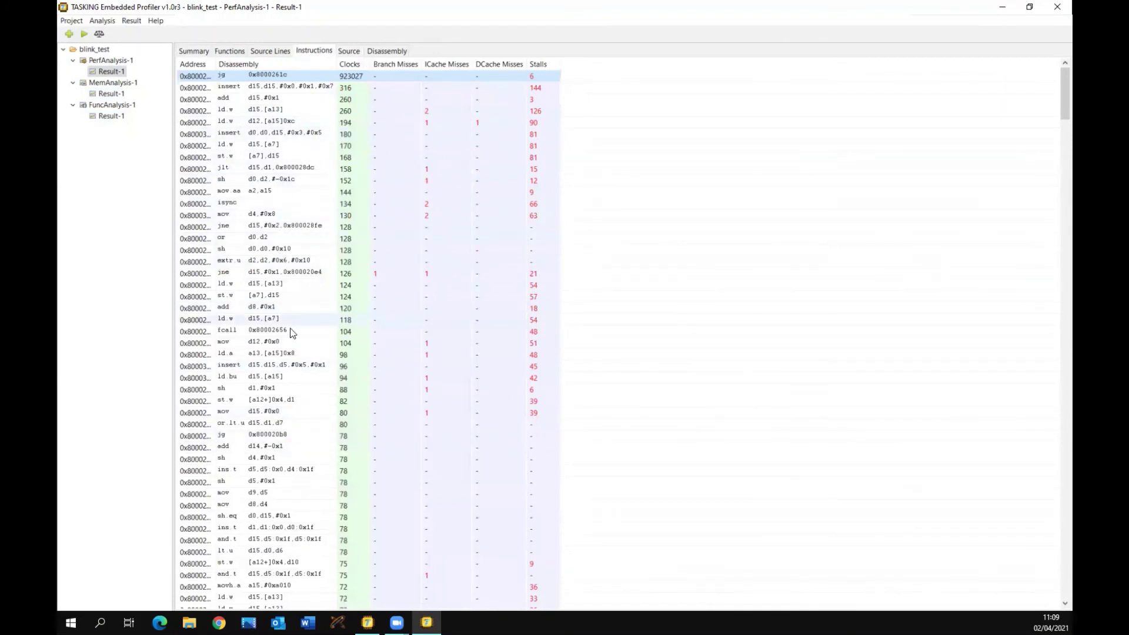
left_click(389, 51)
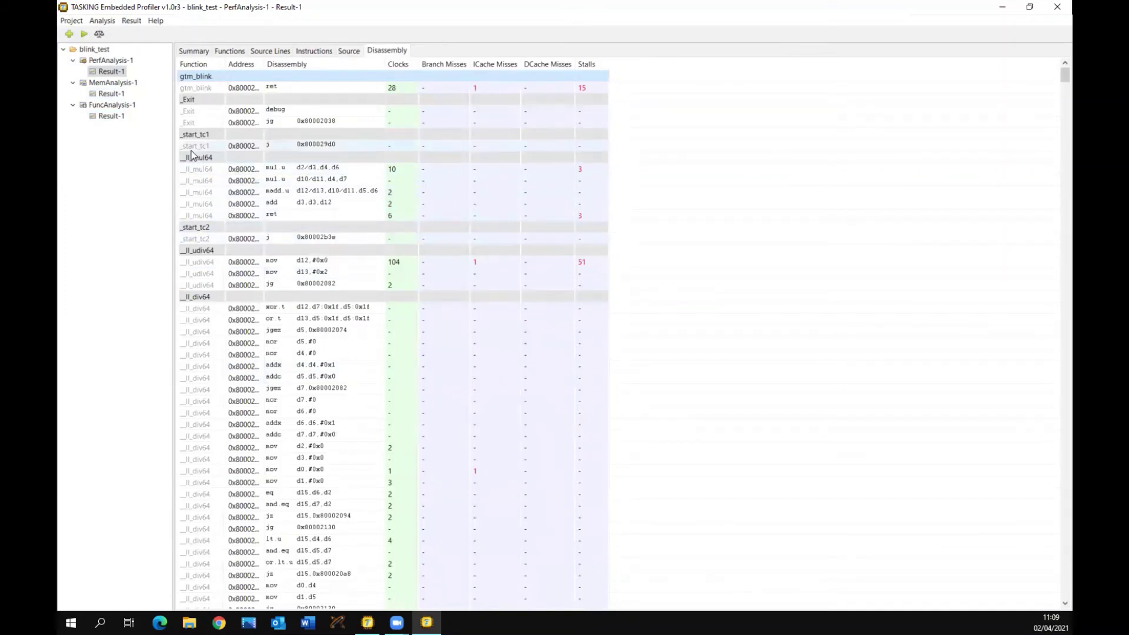
- Run PerfAnalysis-1 again as Result-2 in one shot mode with device reset on Core 0 and TCM tiles 0 to 7
left_click(106, 60)
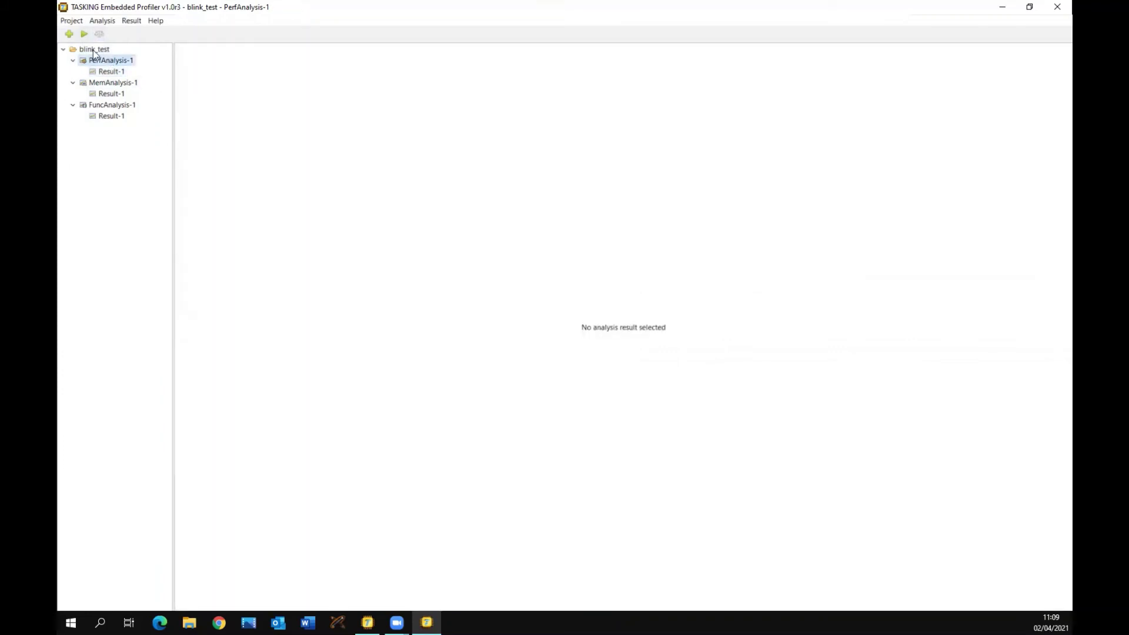
left_click(83, 34)
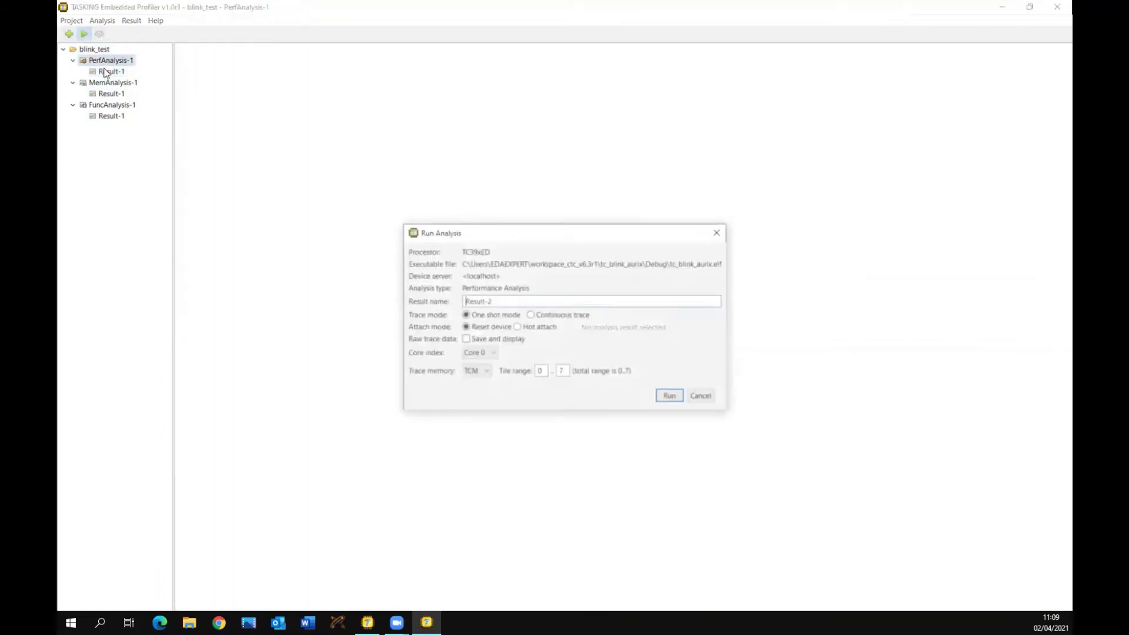
left_click(671, 397)
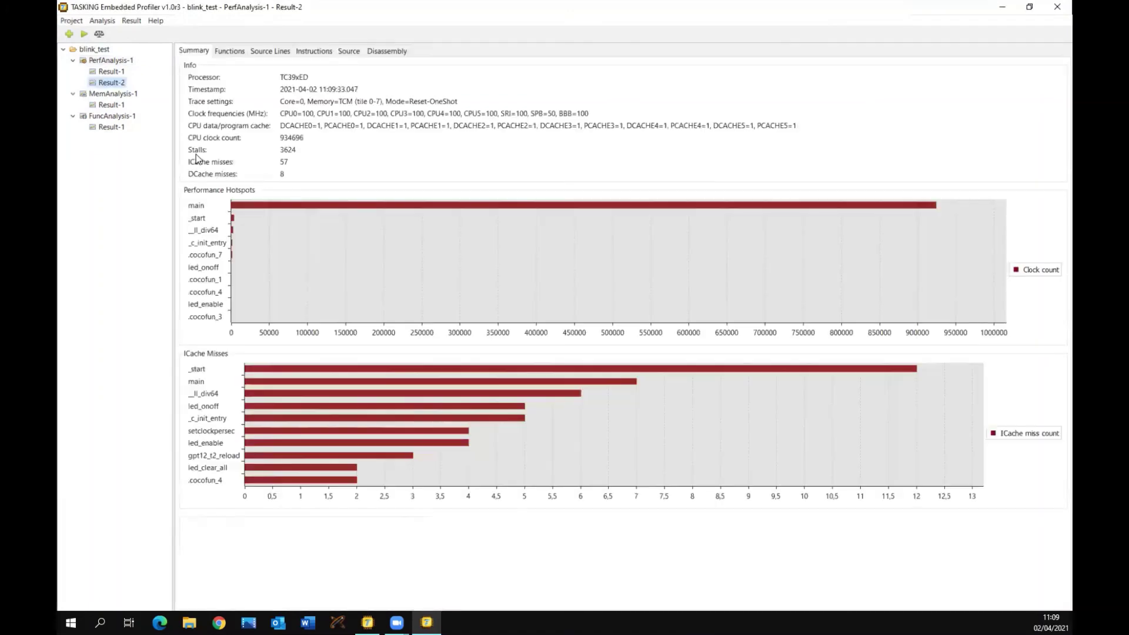
- Compare PerfAnalysis-1's Result-2 against Result-1 as the reference
left_click(113, 72)
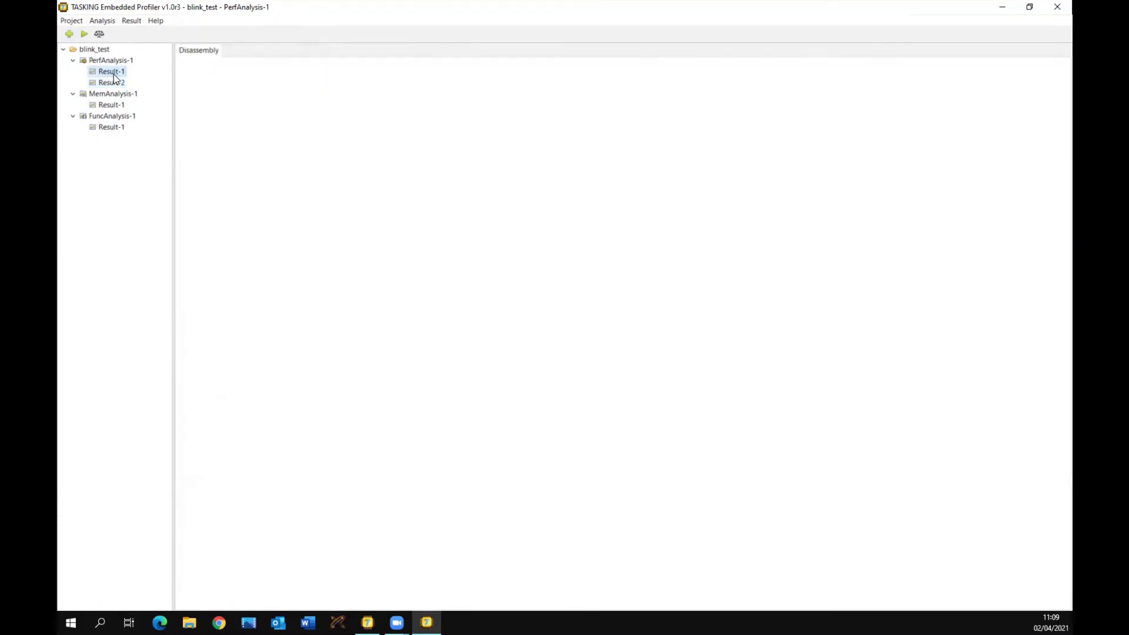
left_click(118, 82)
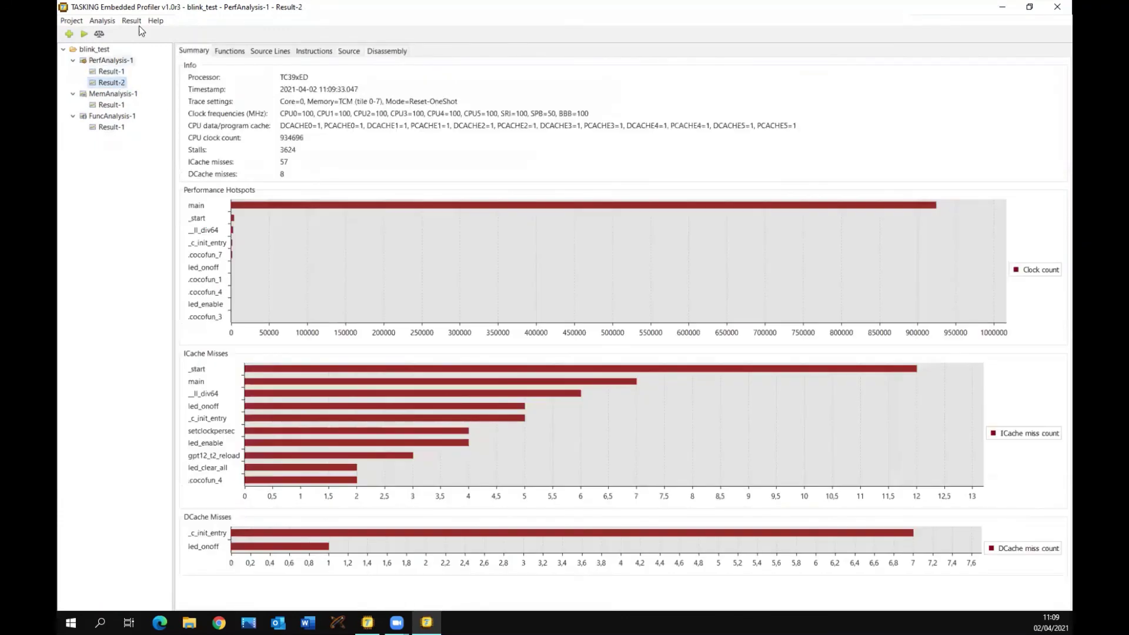
left_click(99, 35)
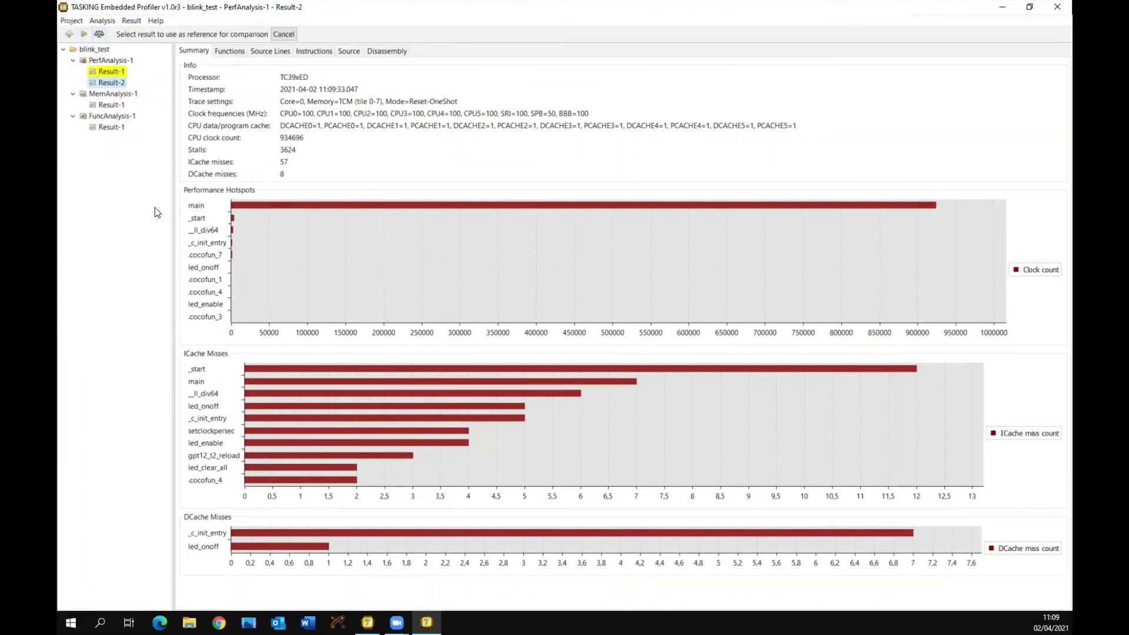
left_click(105, 73)
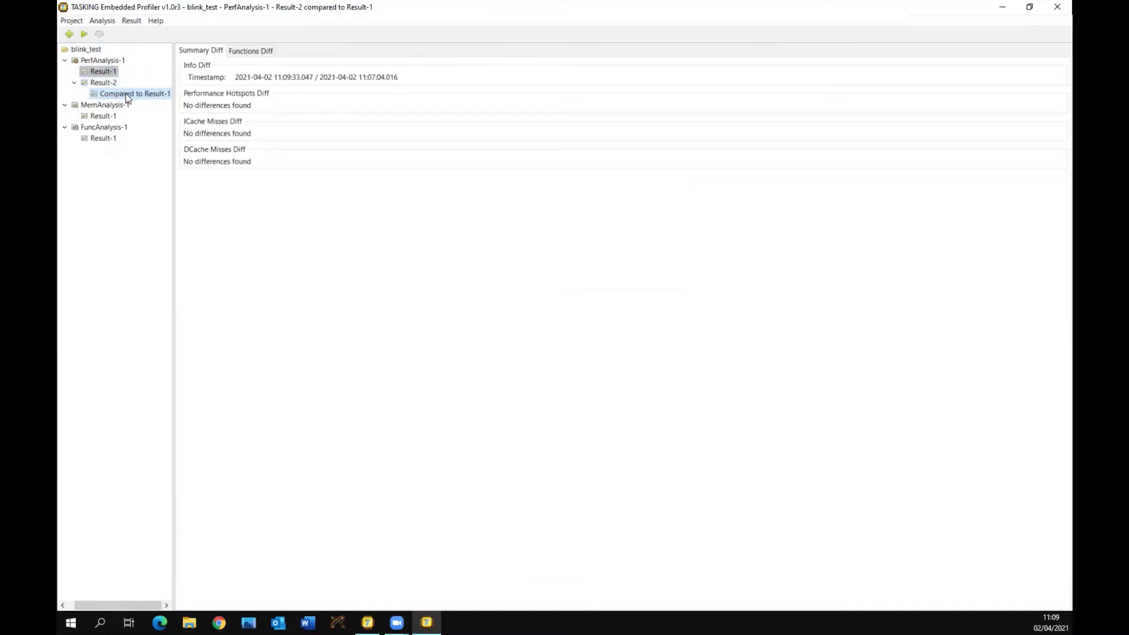
- Widen the project tree to fit the comparison entry, and examine the comparison's function and summary differences
left_click_drag(173, 105, 199, 106)
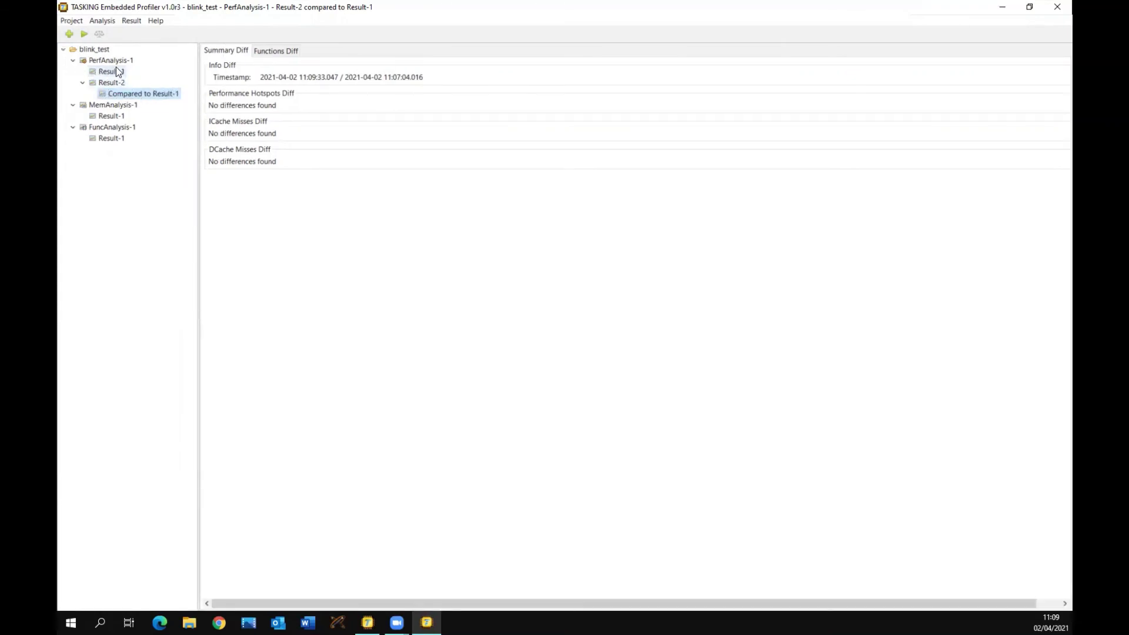
left_click(271, 54)
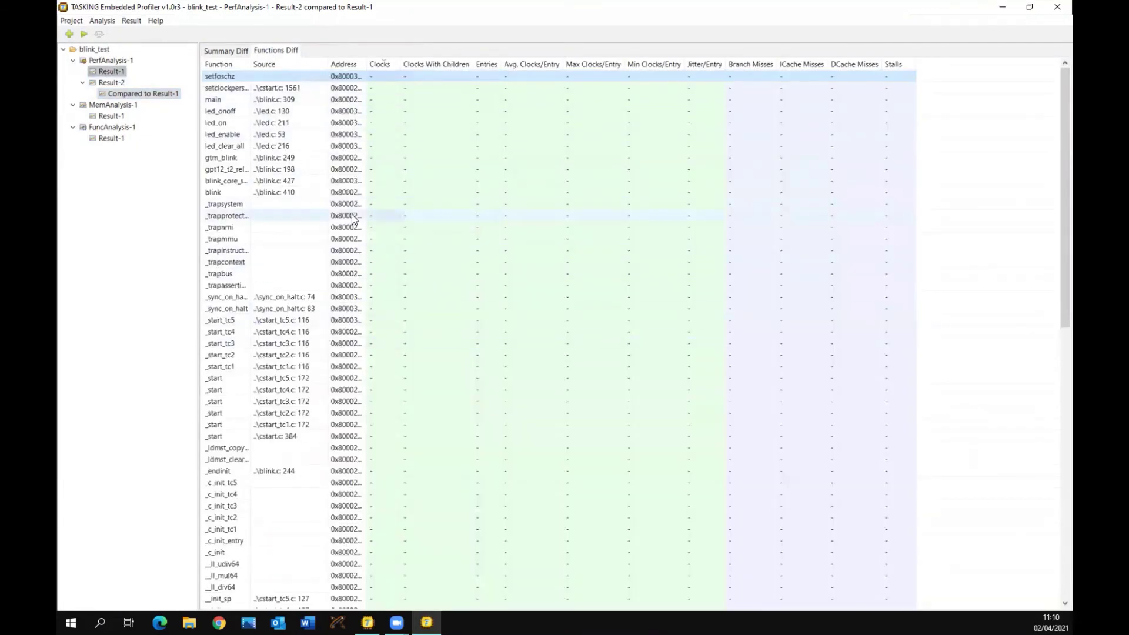
left_click(230, 53)
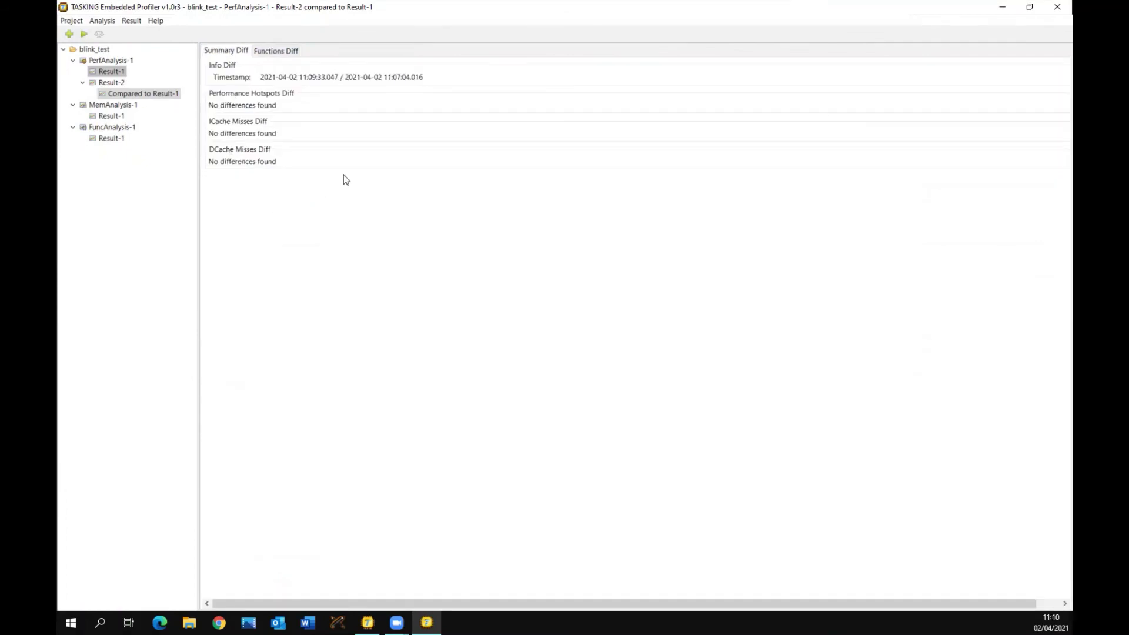